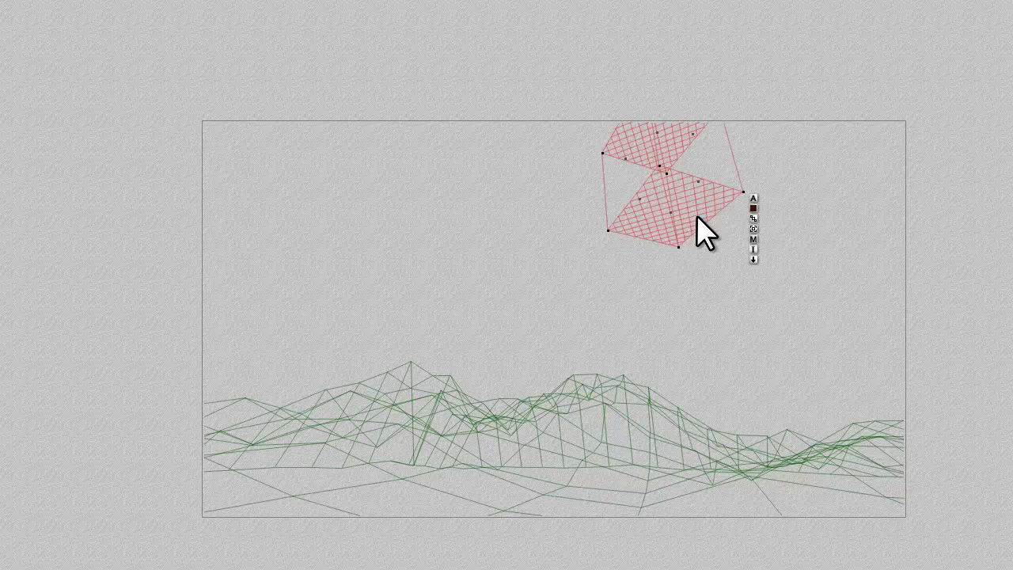
Inspect the slab's attributes, then enter a new document resolution height at the 1.776:1 ratio
left_click(752, 198)
left_click(946, 477)
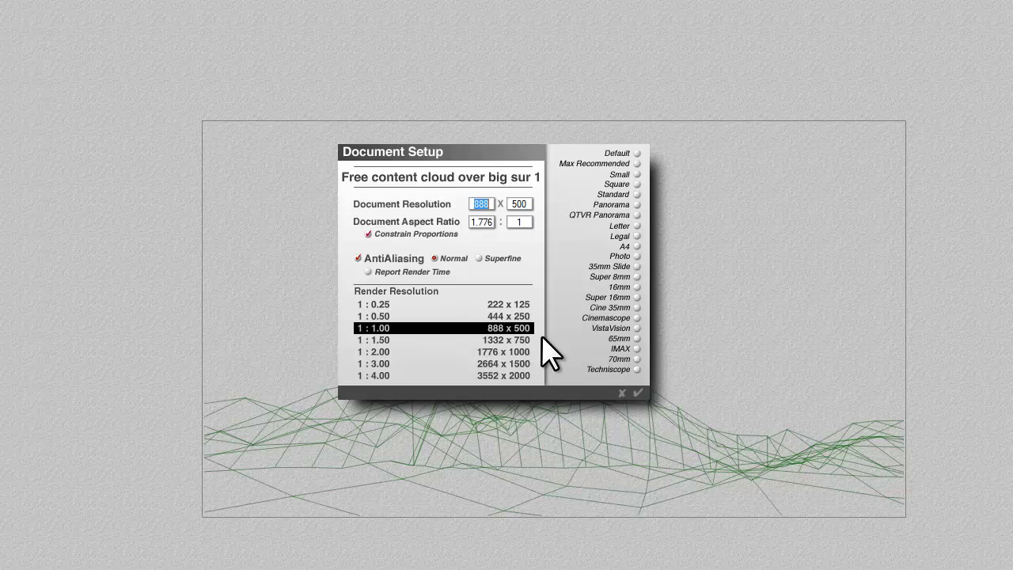
left_click(521, 205)
type("8")
key("BackSpace")
type("2252")
key("BackSpace")
key("BackSpace")
key("BackSpace")
key("BackSpace")
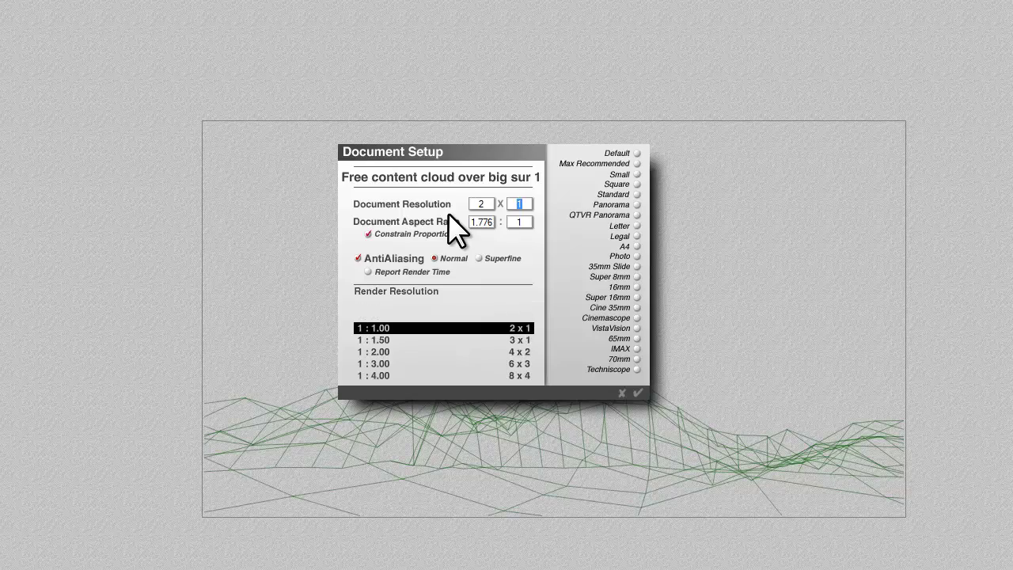
type("8")
key("Return")
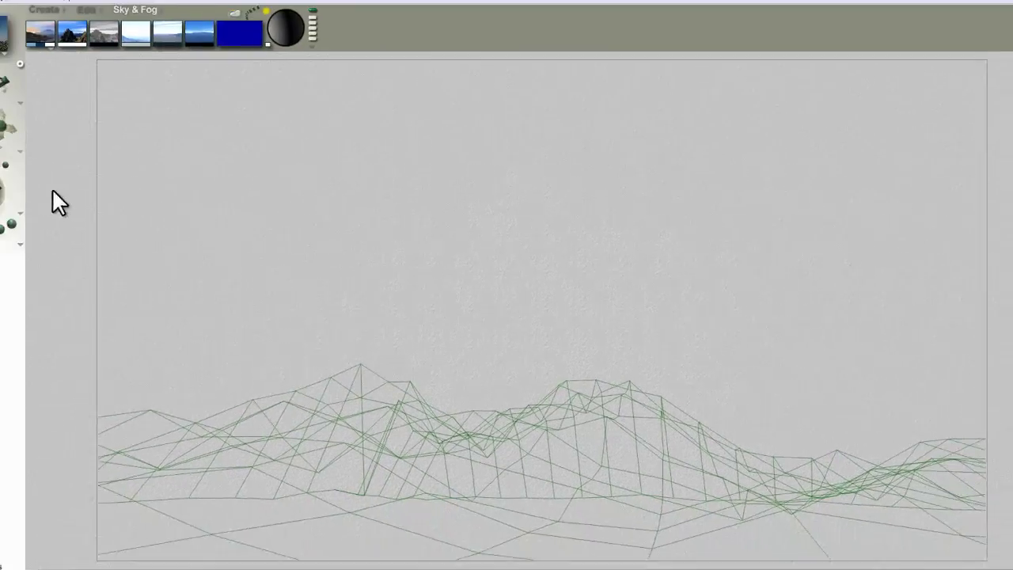
Apply the Peak District extra-stony library material to the terrain and render the mountains
left_click_drag(37, 202, 37, 214)
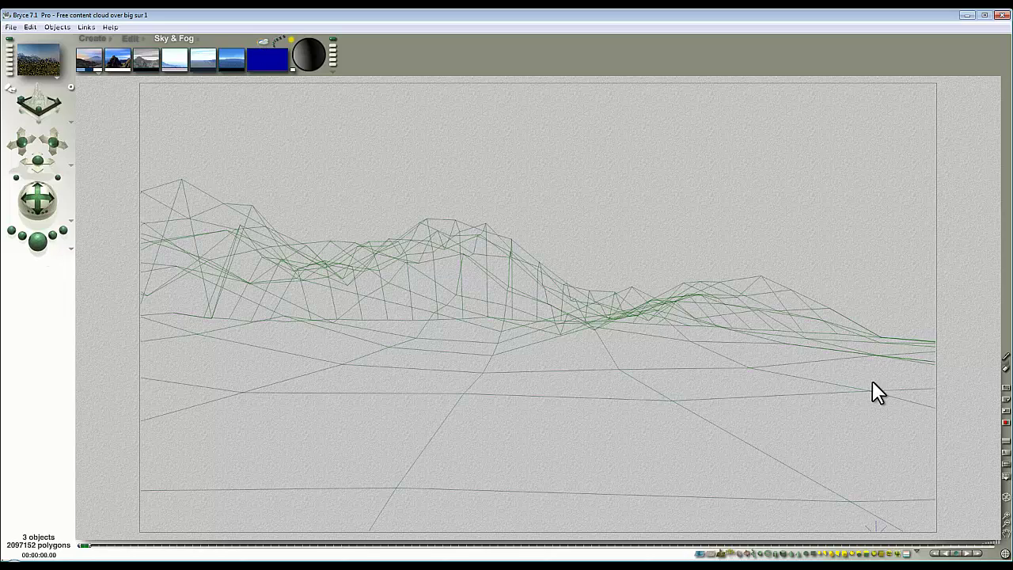
left_click(874, 383)
left_click(931, 374)
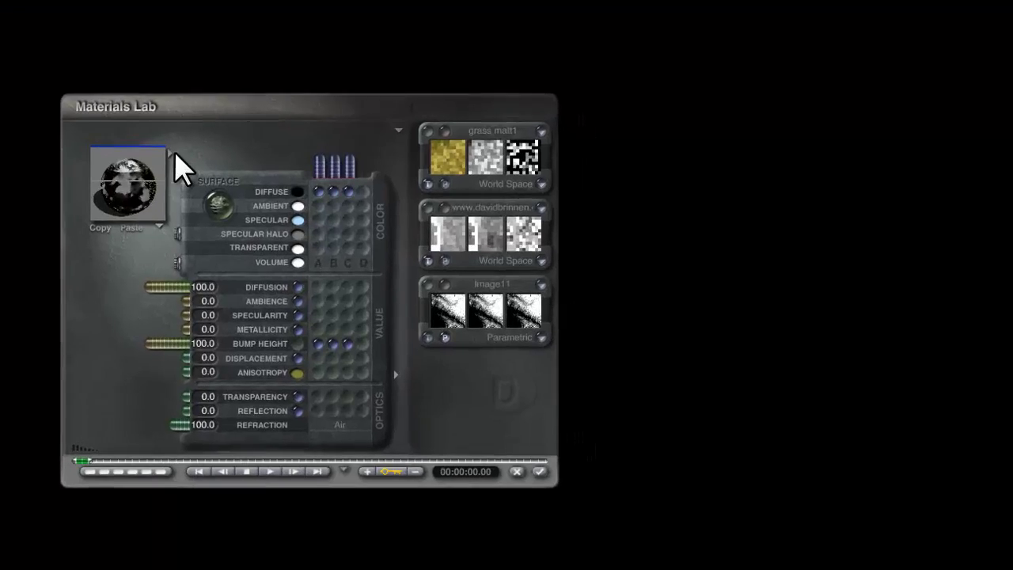
left_click(166, 152)
left_click(367, 299)
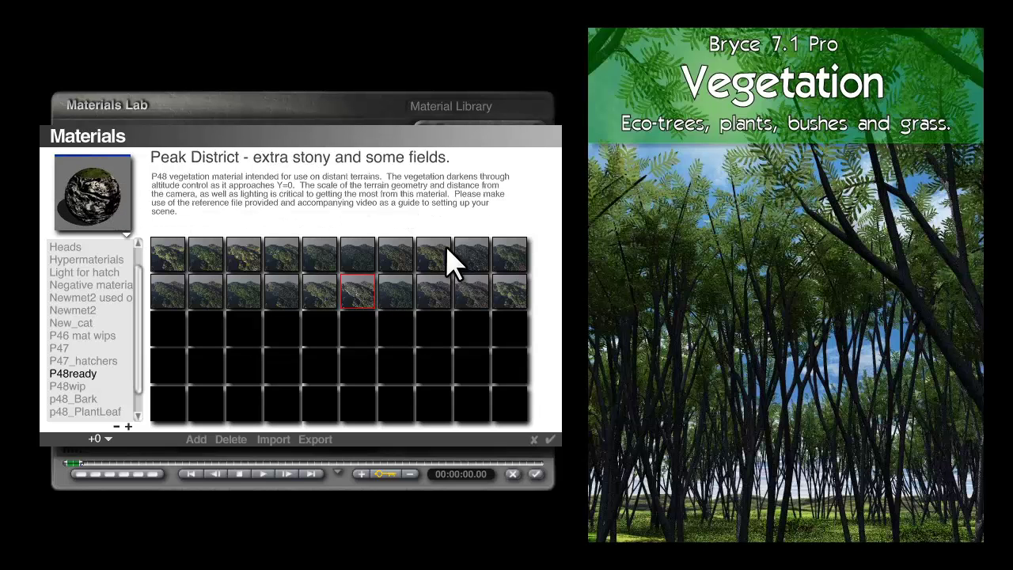
left_click(550, 439)
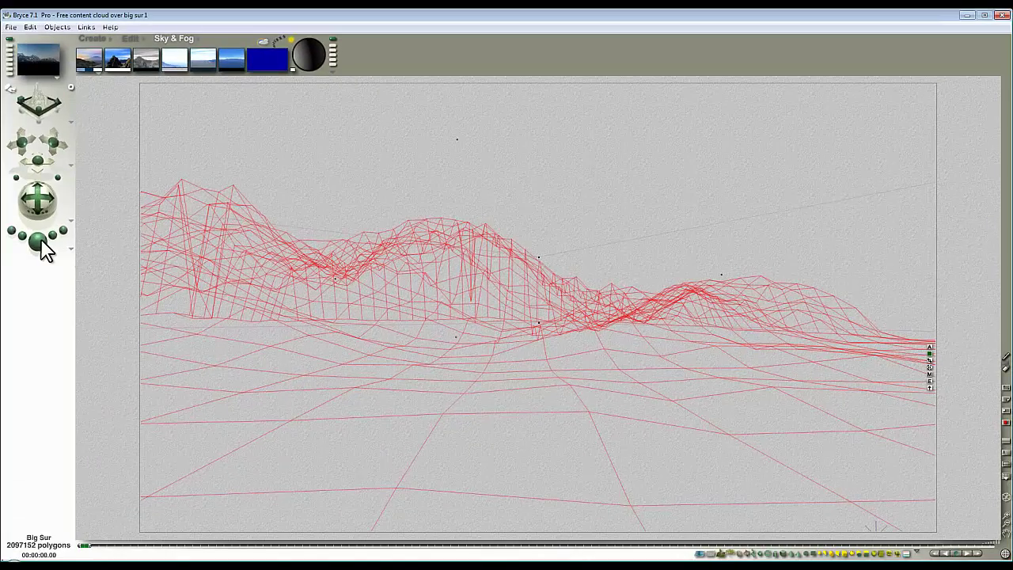
left_click(41, 244)
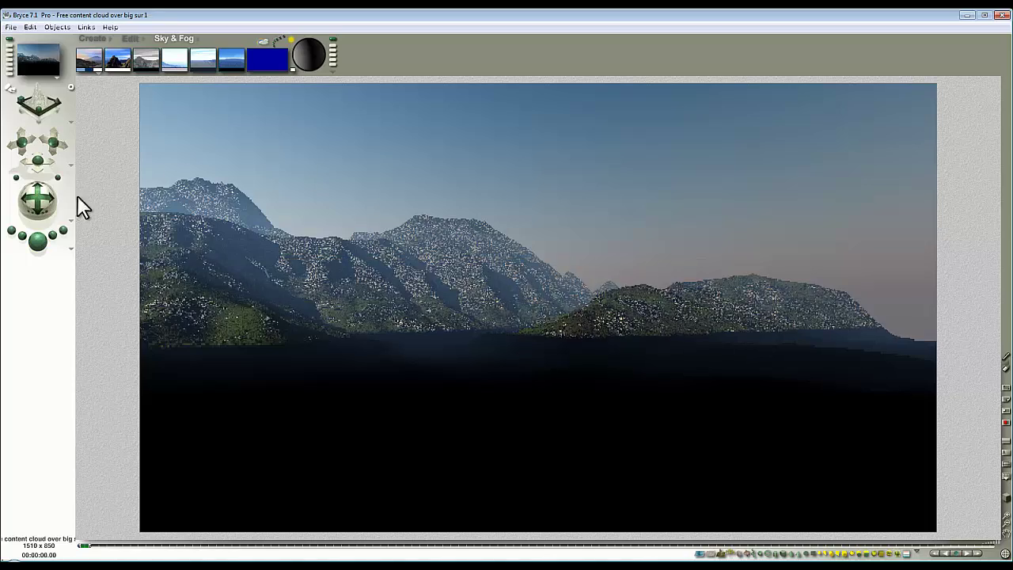
Tilt the camera so the mountains sit lower and test-render the framing
left_click(44, 198)
left_click_drag(43, 199, 58, 174)
key("ctrl+r")
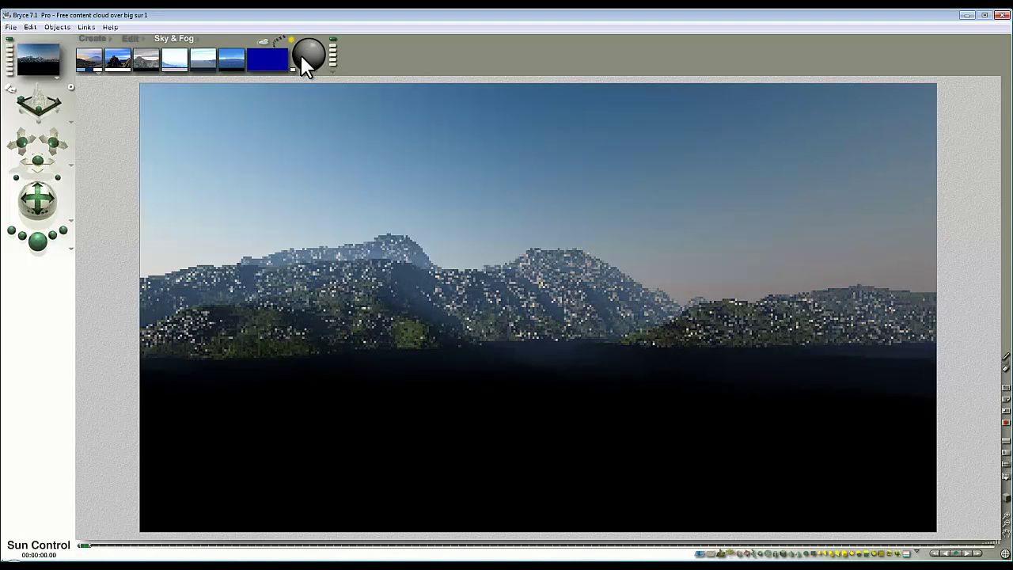
left_click(688, 220)
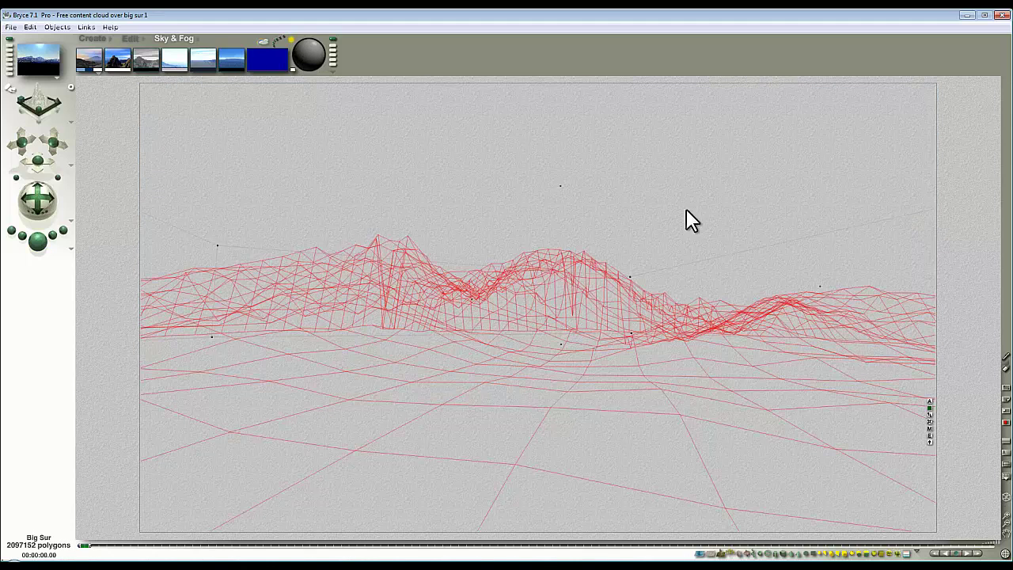
Place a bright sun in the upper-right sky, nudge the camera and re-render
left_click(311, 57)
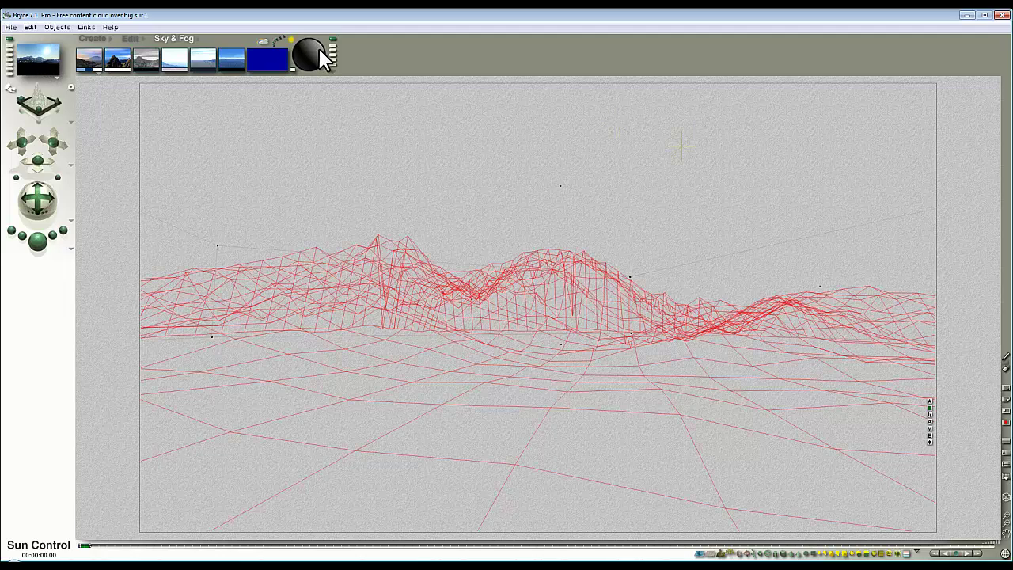
left_click(39, 242)
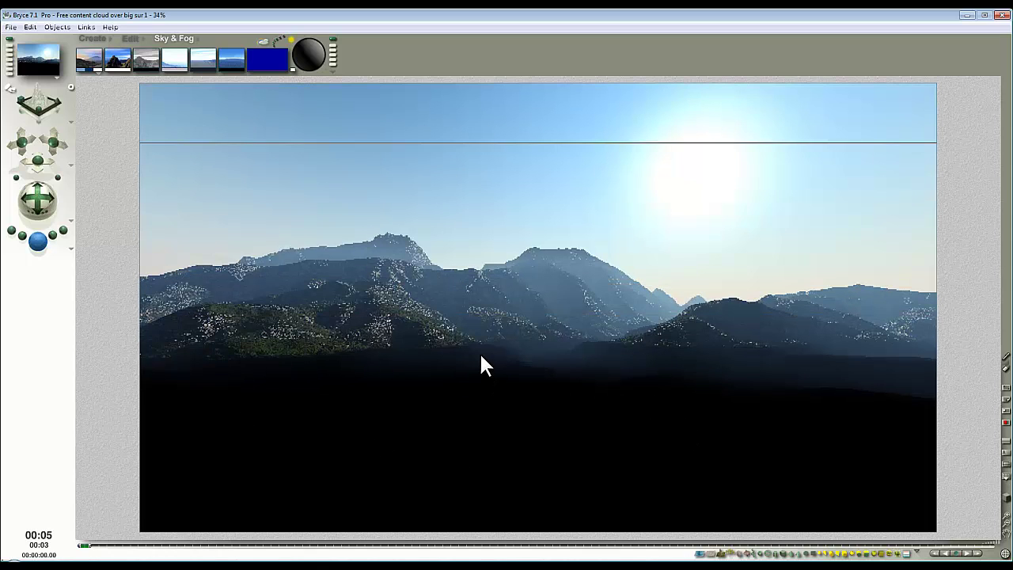
left_click_drag(37, 199, 44, 207)
left_click(38, 239)
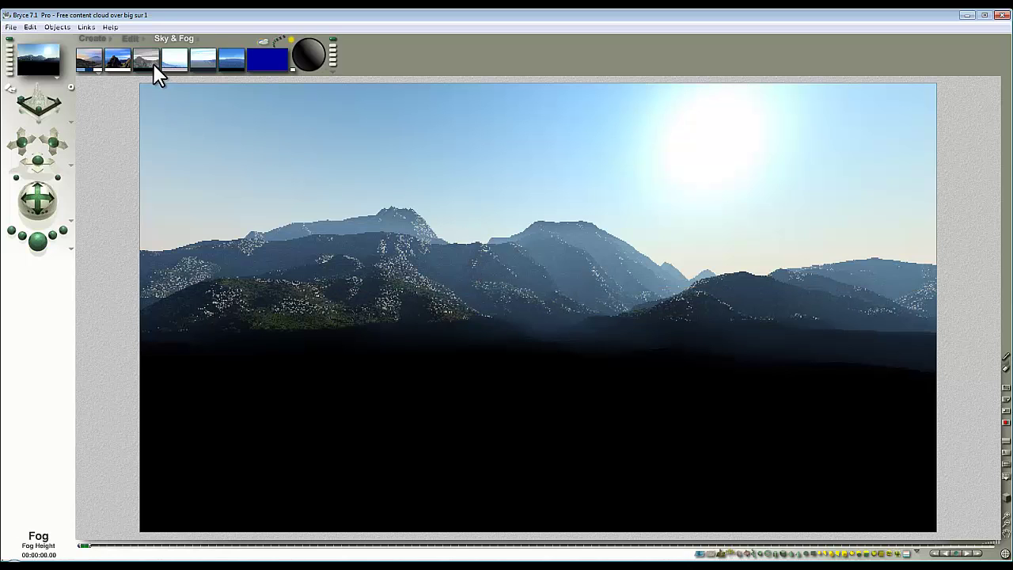
Add a water plane in front of the mountains, render it, and bring up the Sky Lab
left_click(88, 40)
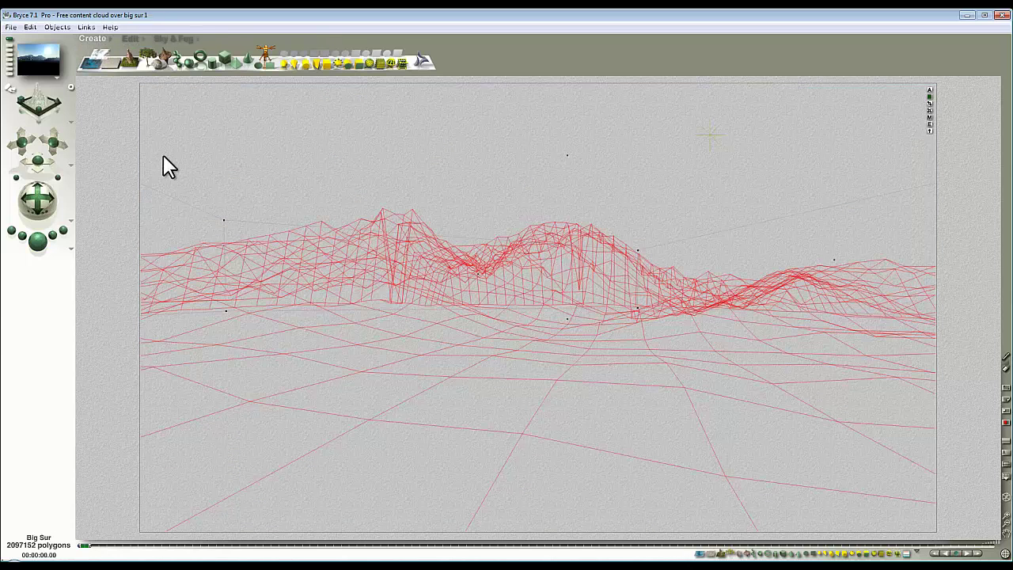
left_click(111, 63)
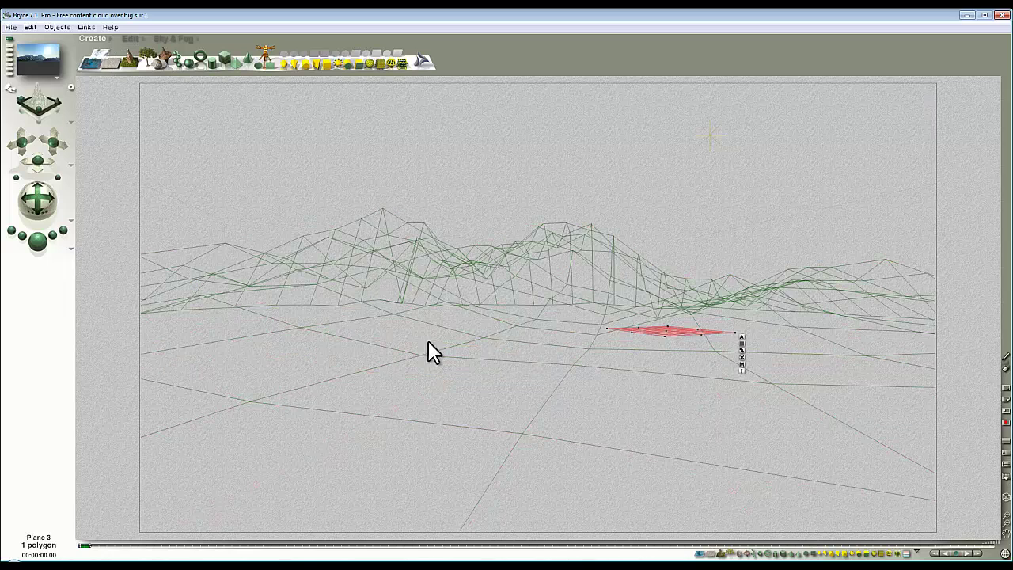
left_click(37, 241)
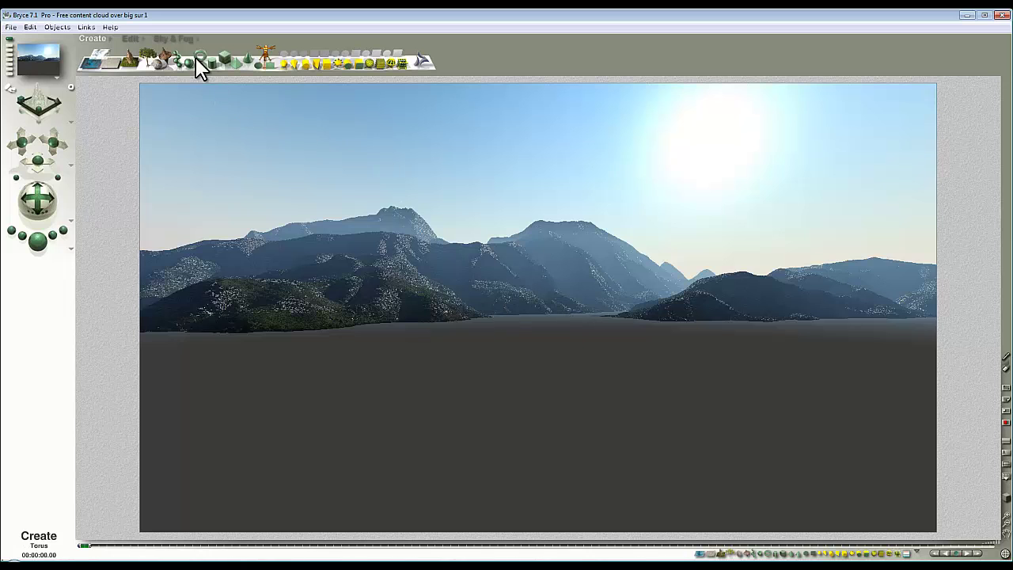
left_click(170, 40)
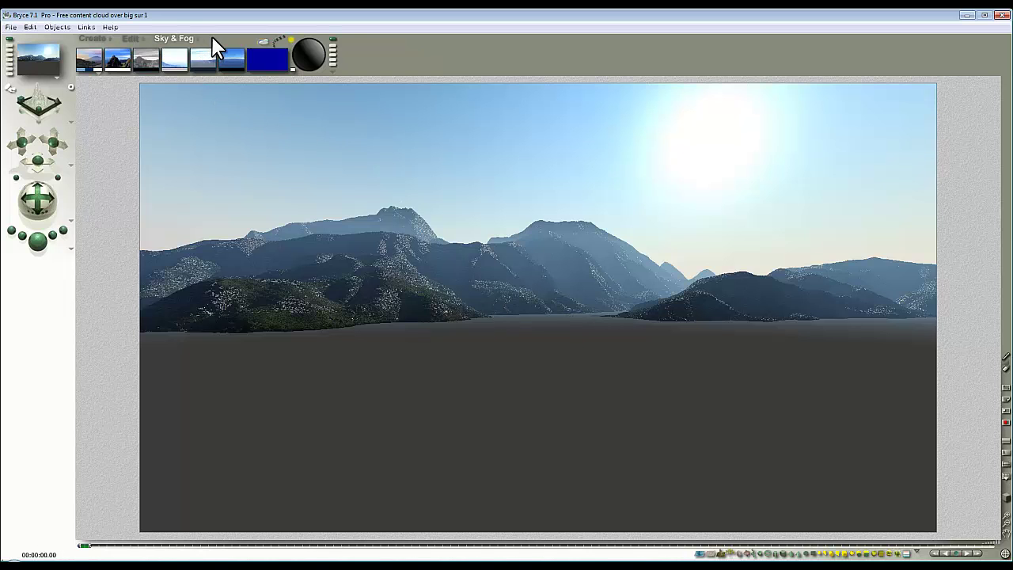
left_click(264, 41)
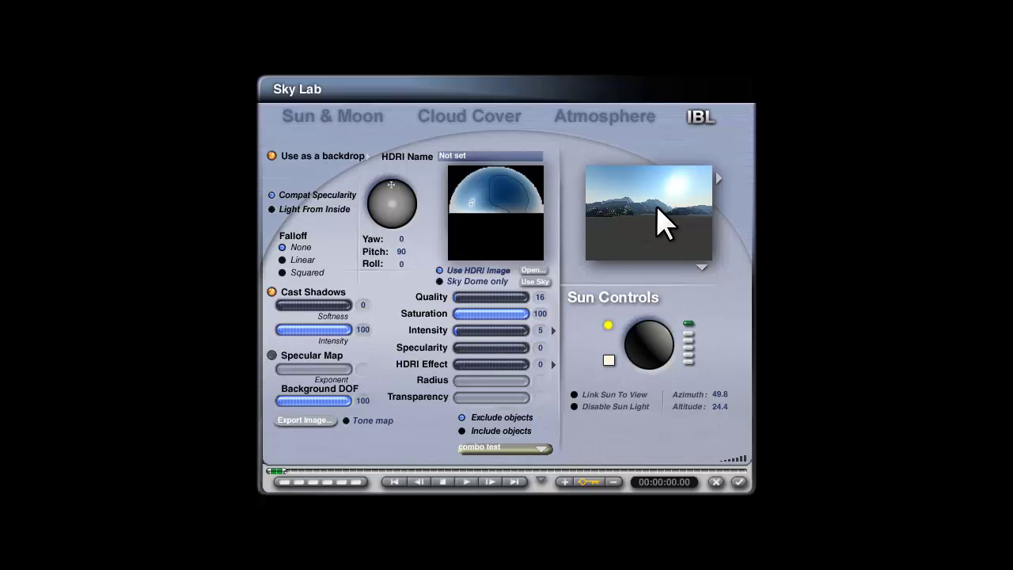
Close the Sky Lab and render a preview of the lake plane
left_click(739, 482)
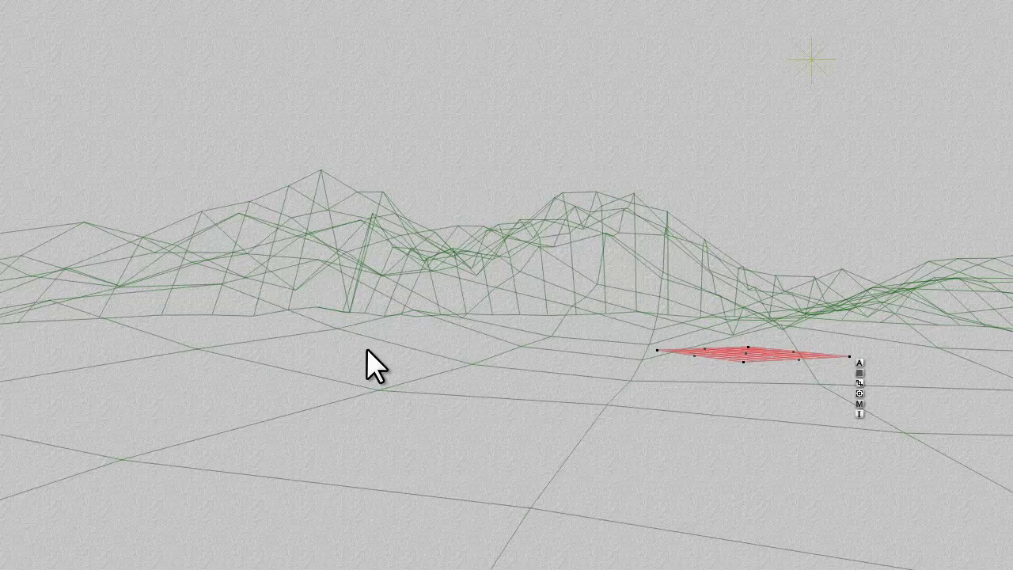
key("ctrl+r")
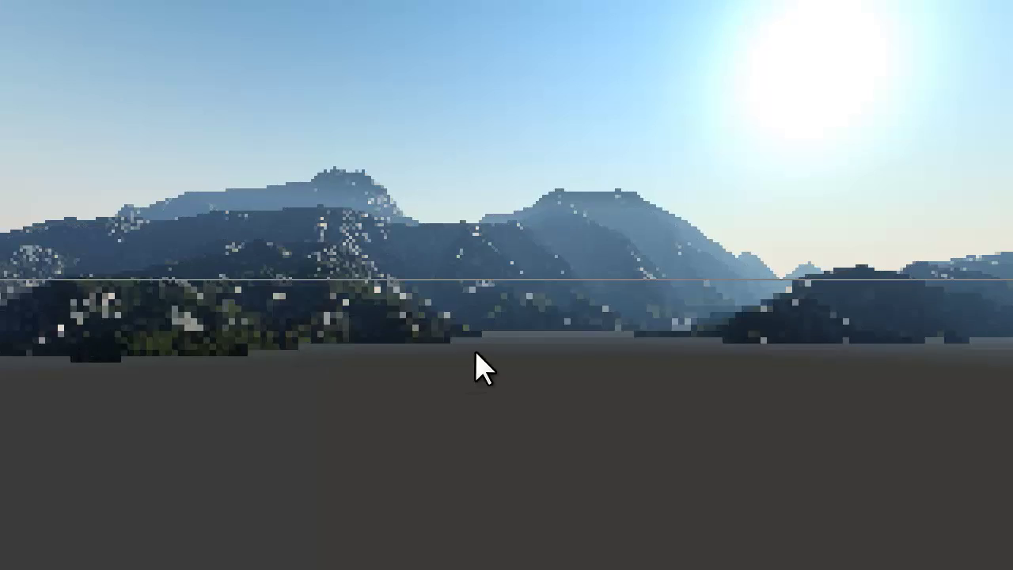
left_click(838, 403)
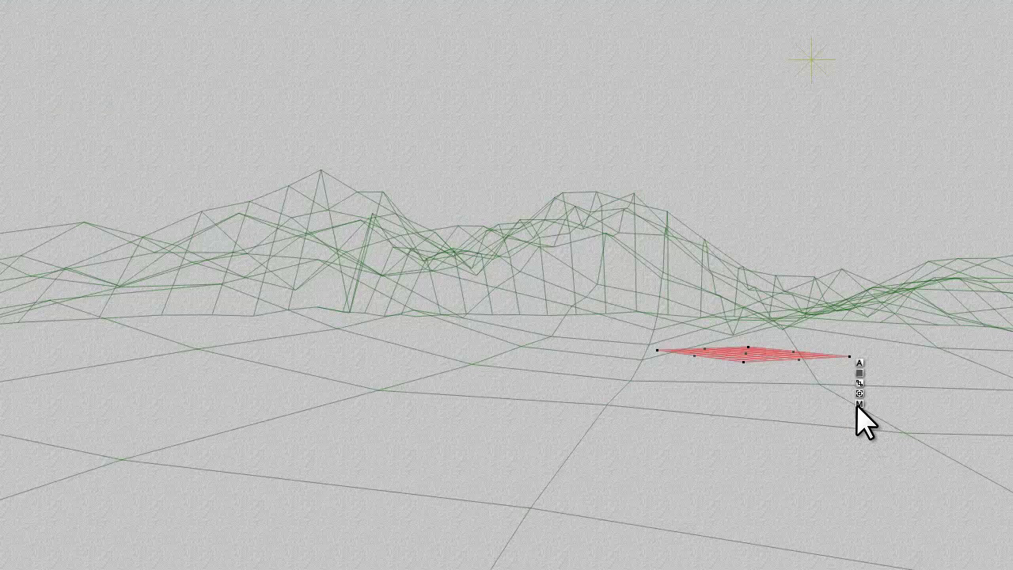
Set the plane's material to transparency 100, refraction 133 and diffusion 0
left_click(859, 403)
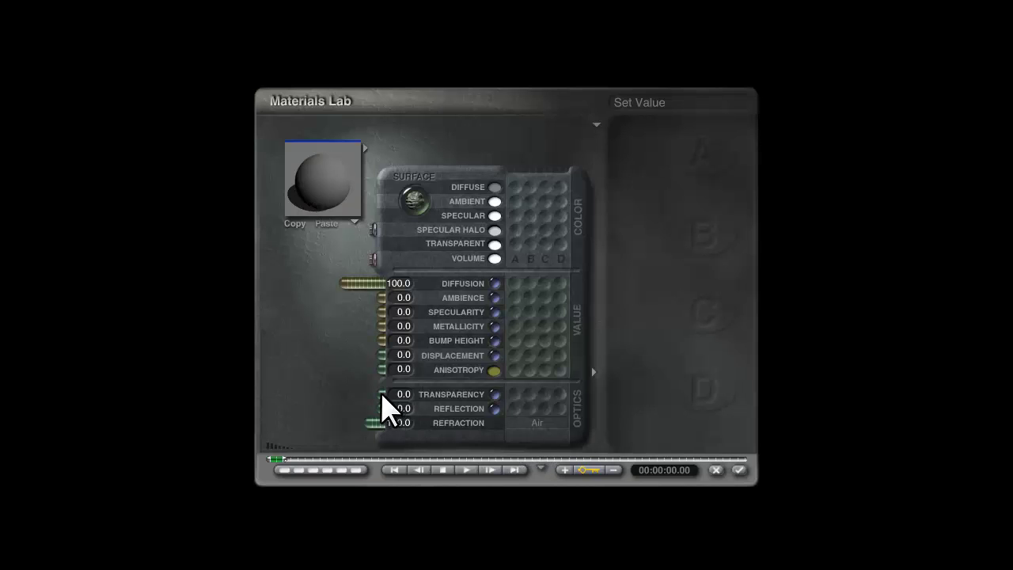
left_click_drag(362, 394, 274, 414)
left_click(400, 423)
type("133")
key("Return")
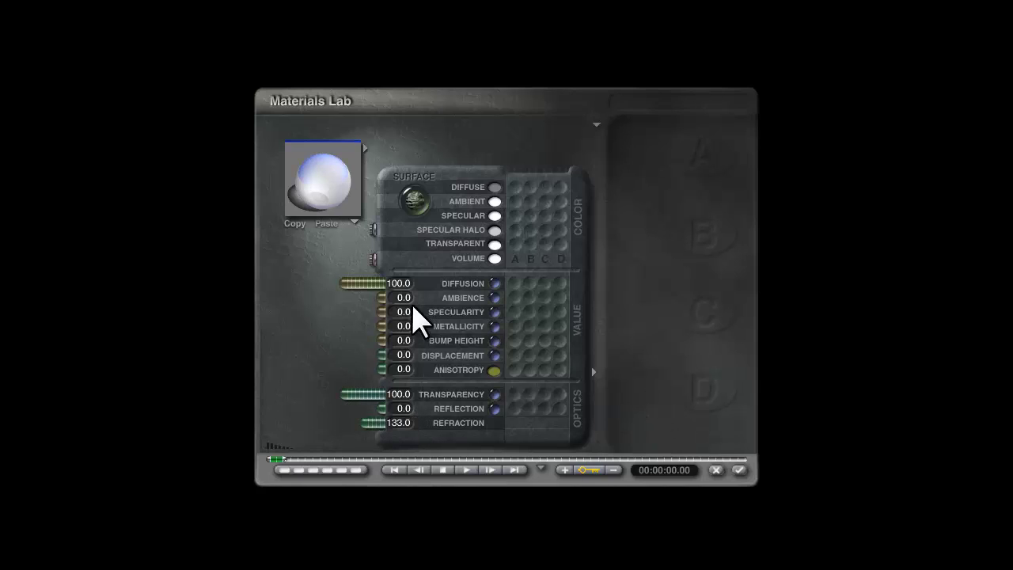
left_click_drag(384, 283, 345, 299)
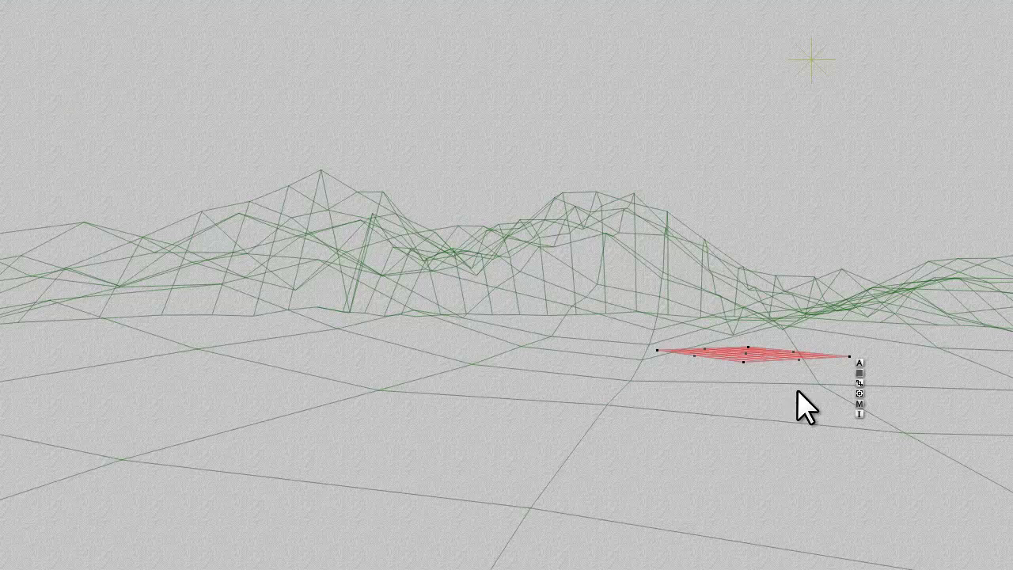
Give the water material a strong specular highlight and render a preview
left_click(859, 402)
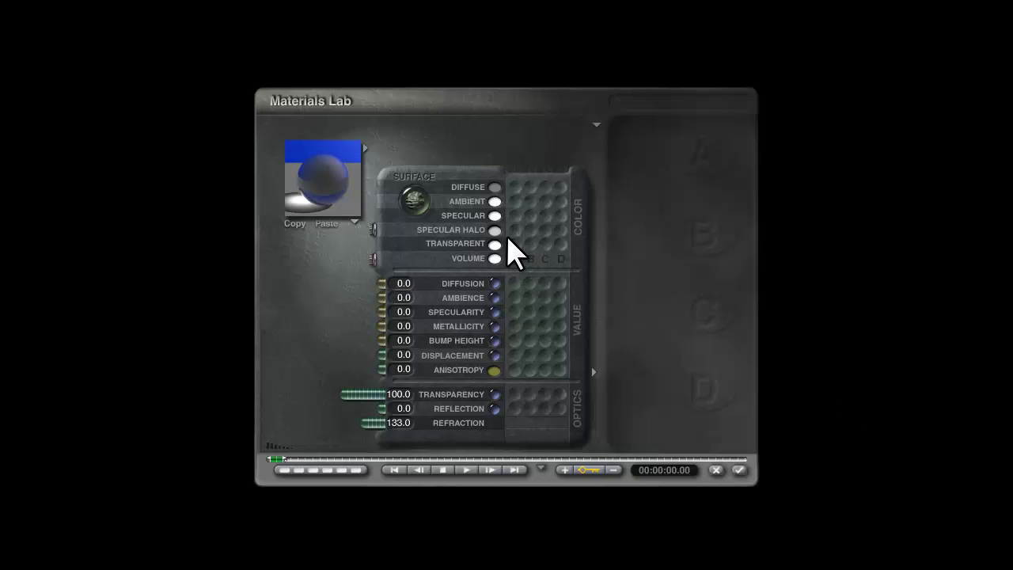
left_click_drag(399, 312, 272, 284)
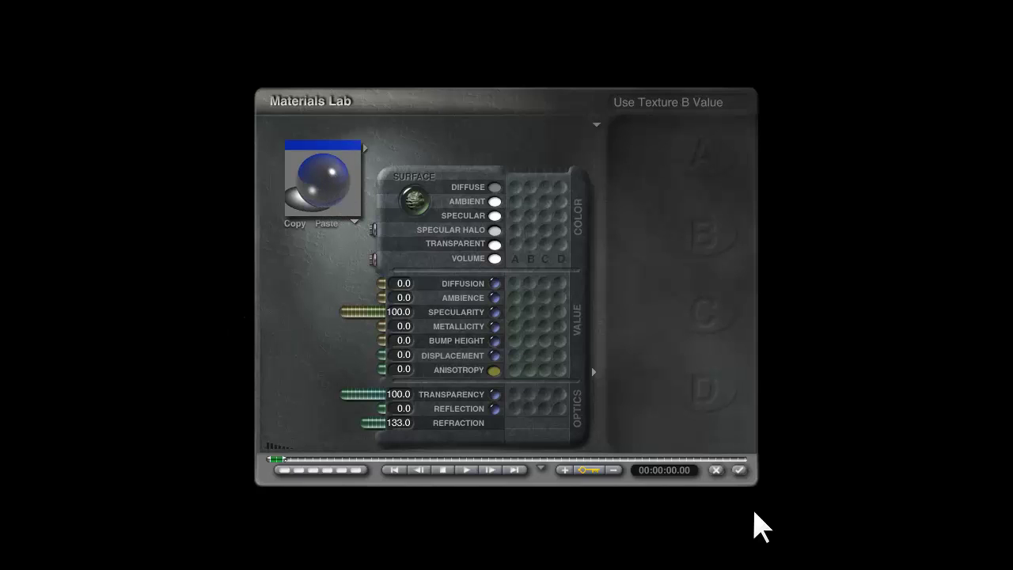
left_click(738, 470)
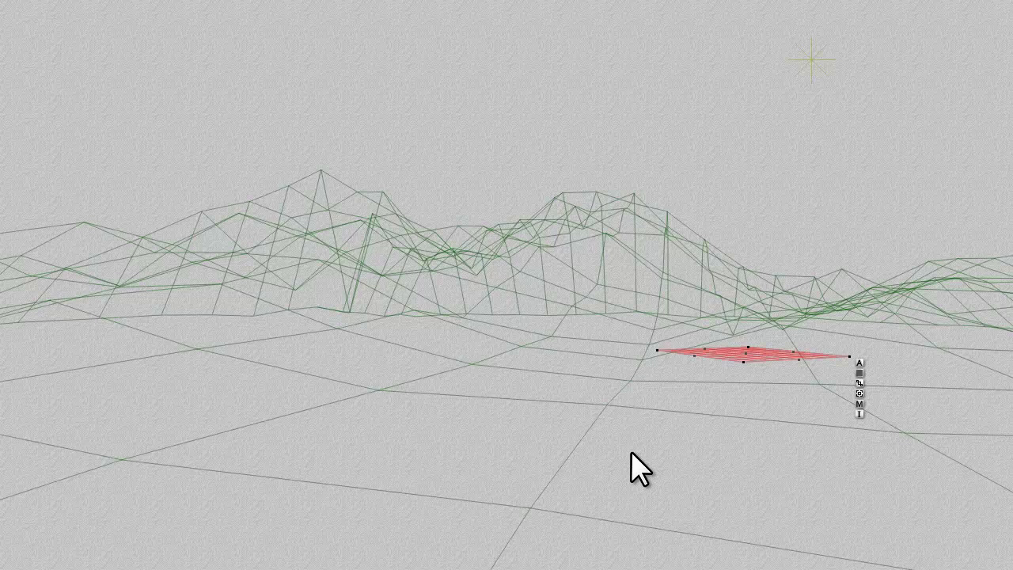
key("ctrl+r")
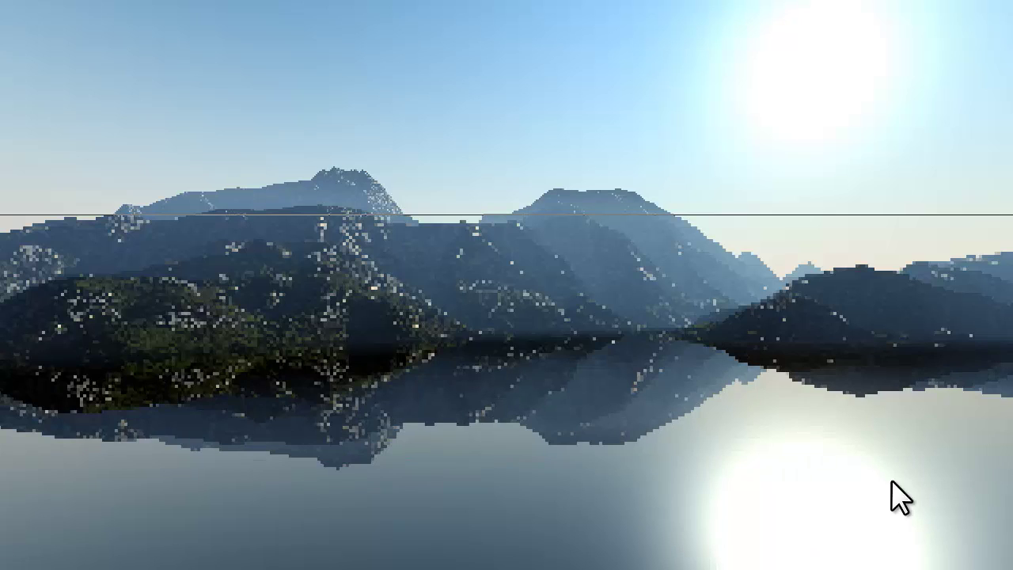
left_click(715, 409)
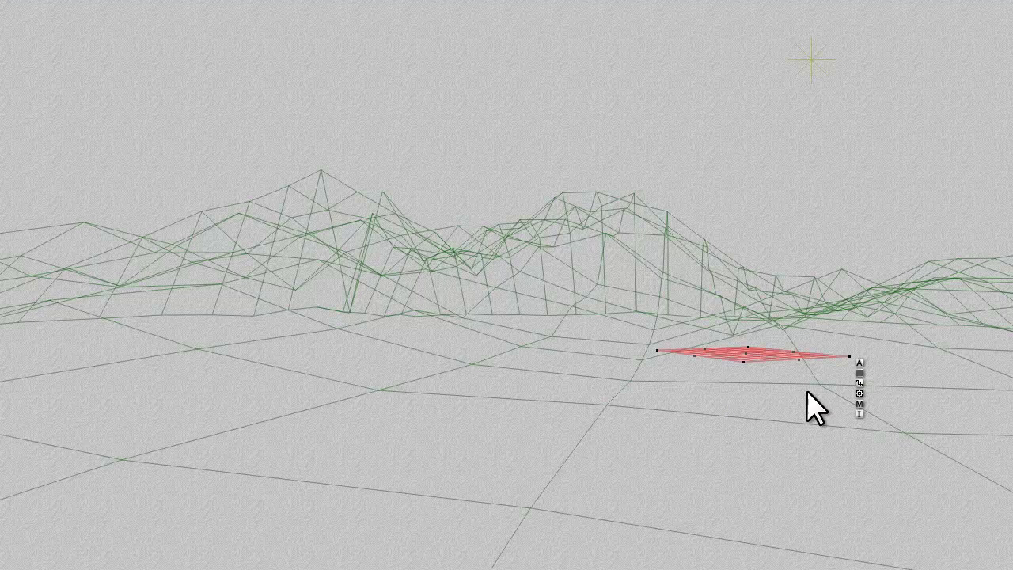
Set the plane material's specular halo colour to black
left_click(859, 403)
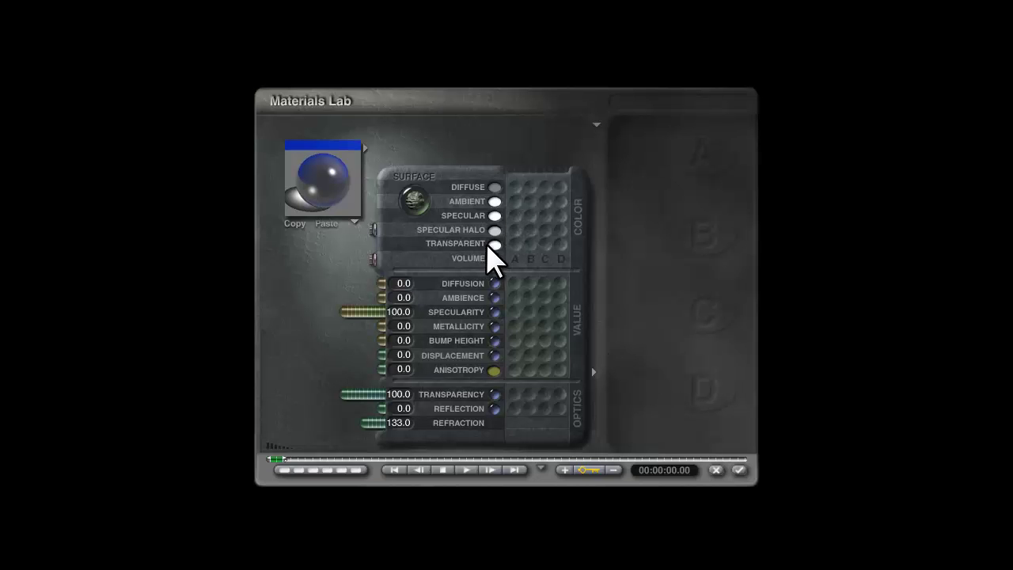
left_click_drag(495, 230, 672, 224)
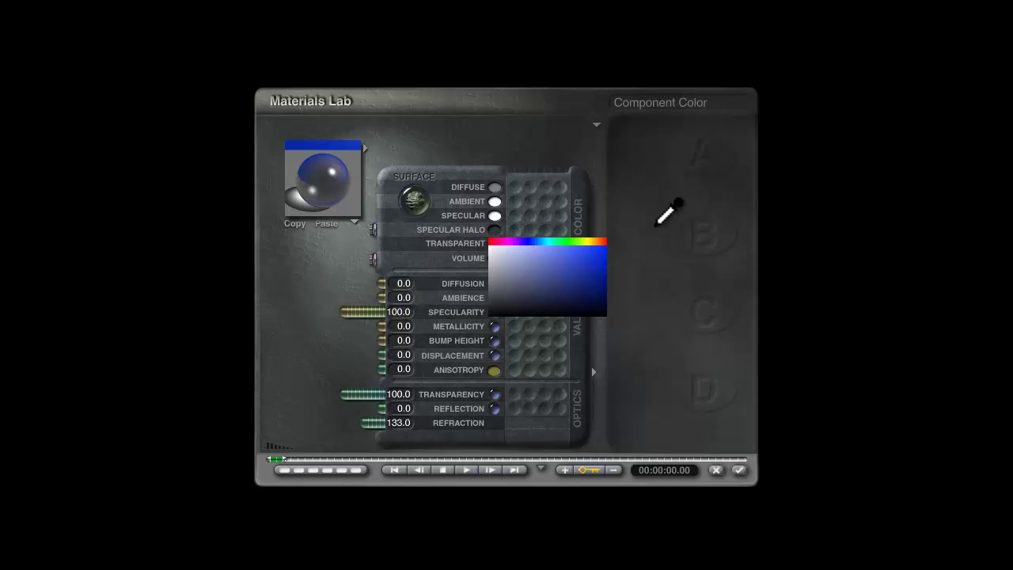
left_click(672, 224)
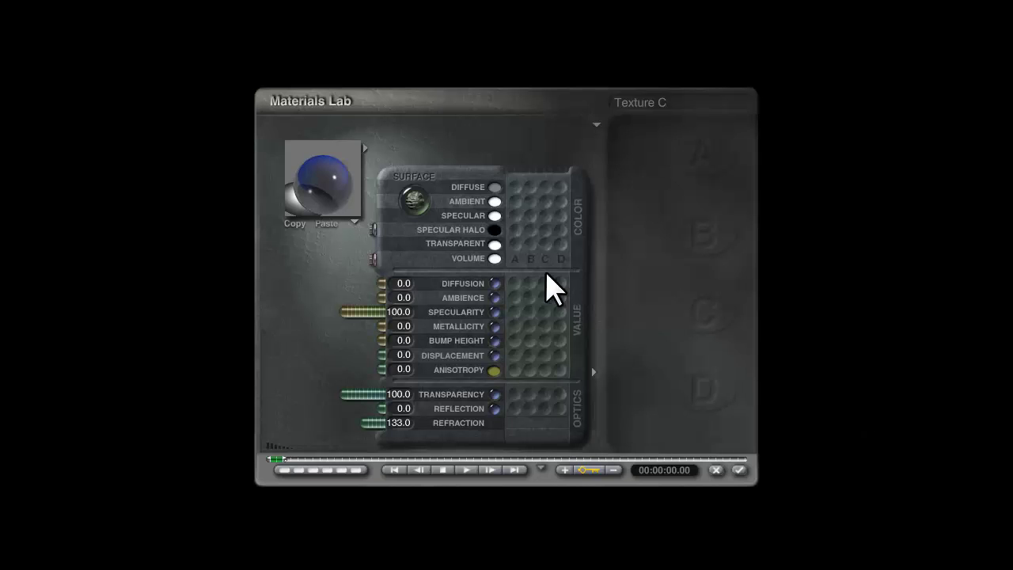
Set the specular colour to near-black RGB 1, 1, 1
left_click(493, 215)
left_click(501, 182)
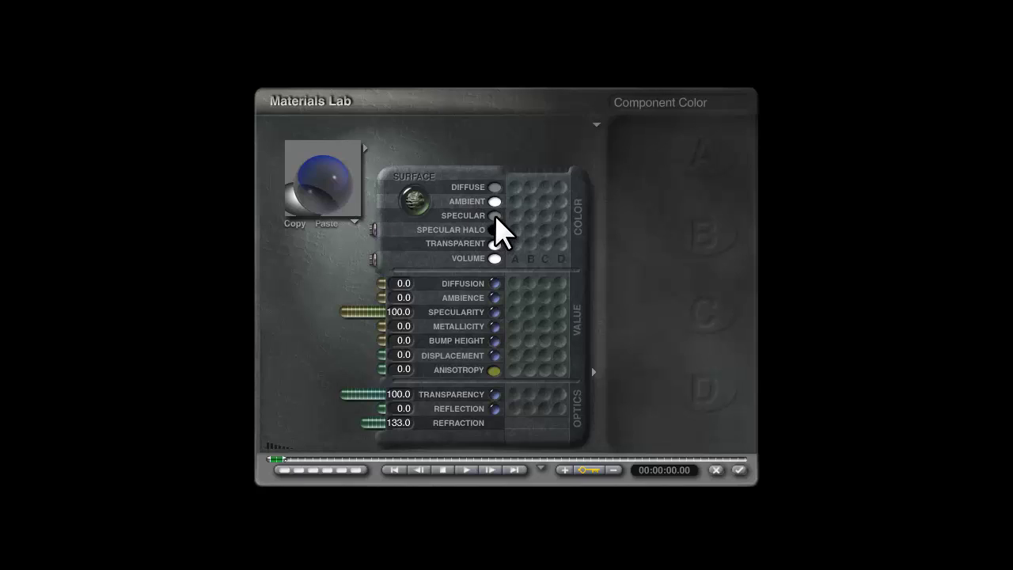
left_click(495, 216)
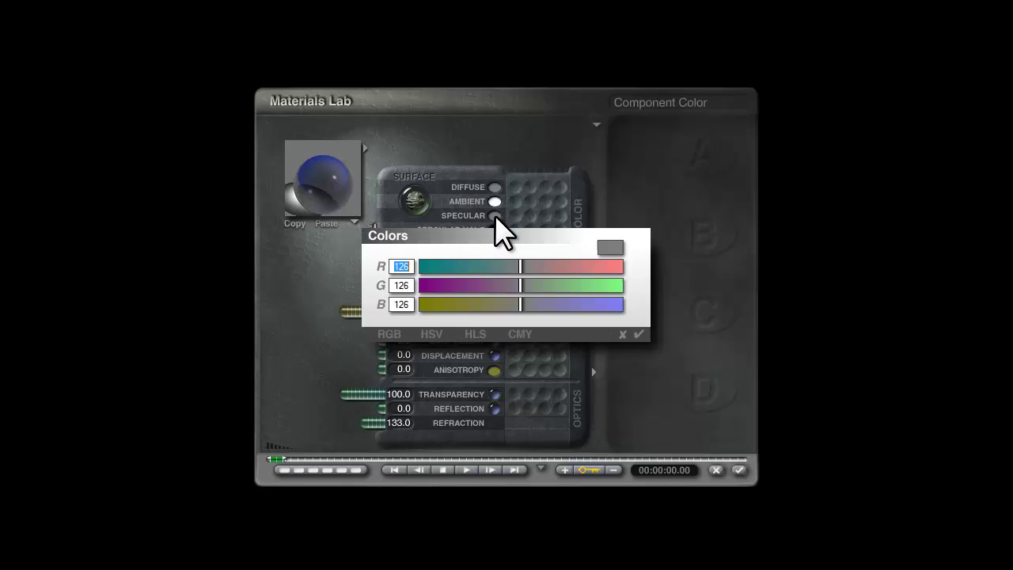
type("1")
left_click(410, 285)
type("1")
left_click(411, 303)
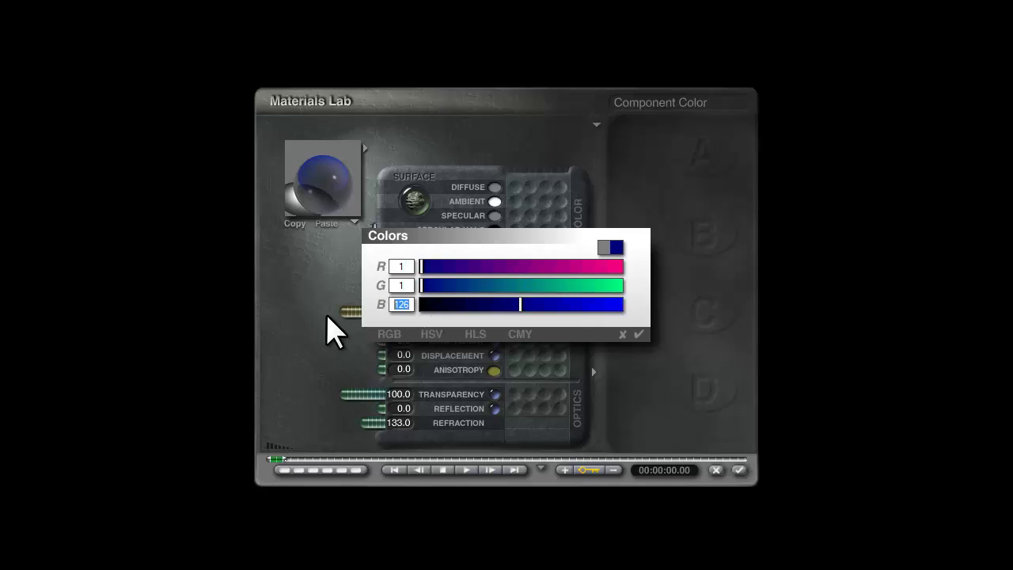
type("1")
left_click(638, 334)
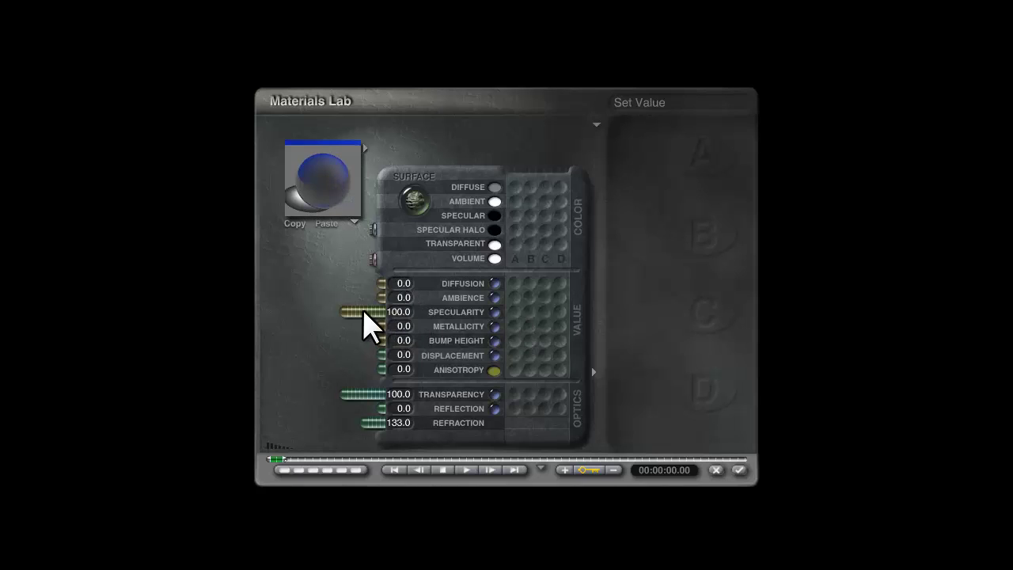
Drive specularity 100 with texture A, loading Basic CheckBlue with Object Space mapping
left_click_drag(365, 325, 290, 323)
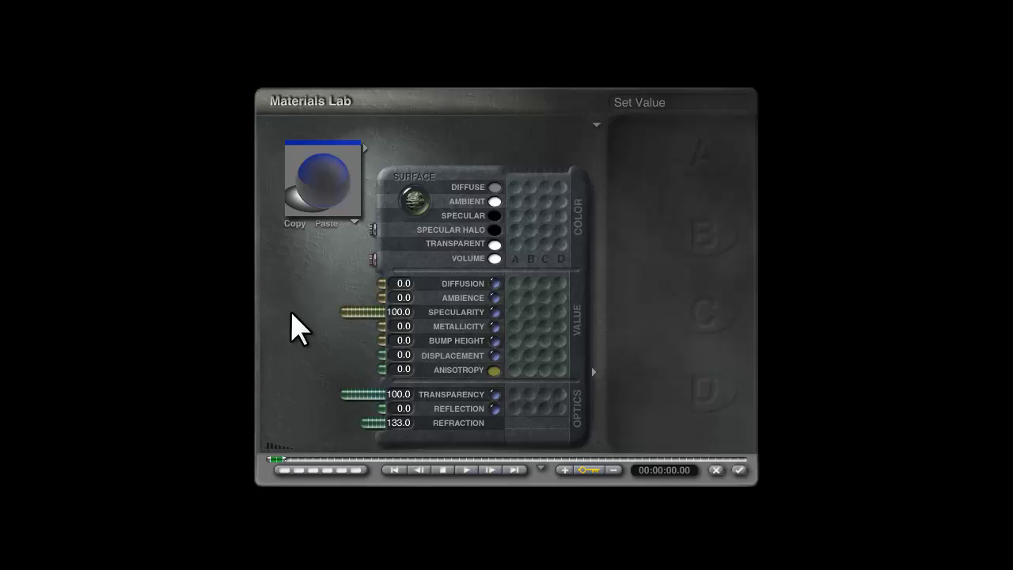
left_click(515, 312)
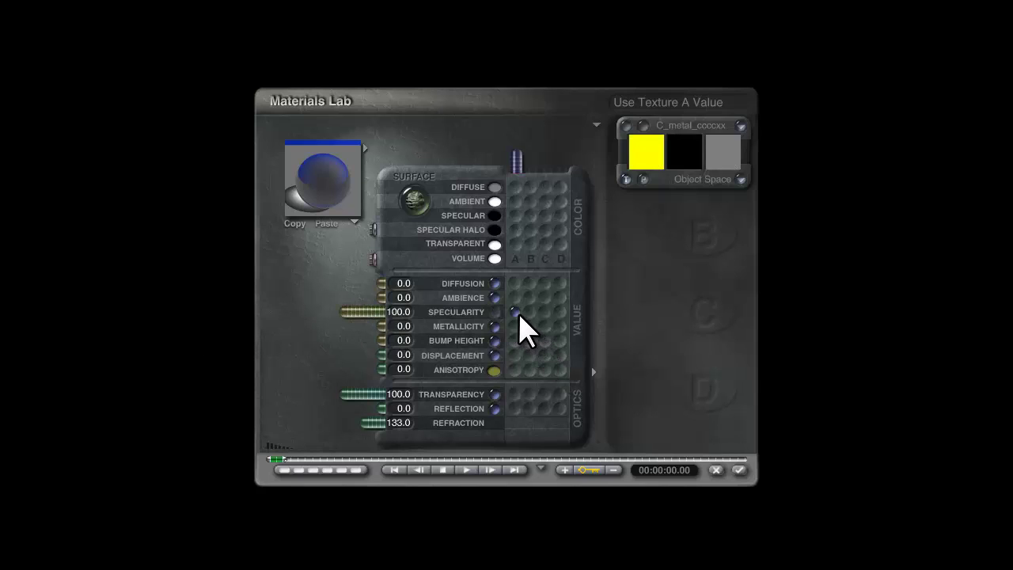
left_click(687, 142)
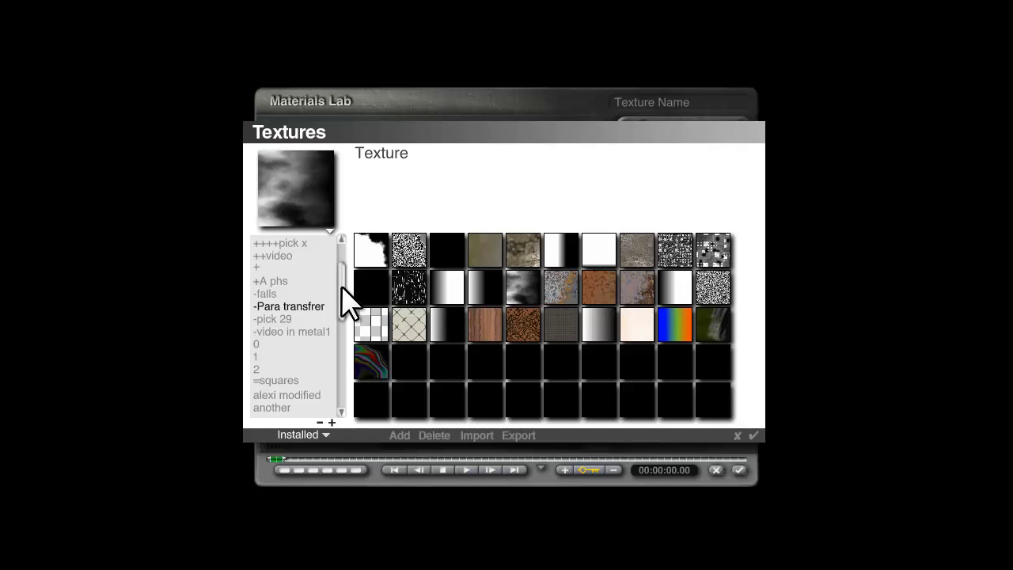
left_click_drag(341, 277, 341, 309)
left_click(267, 319)
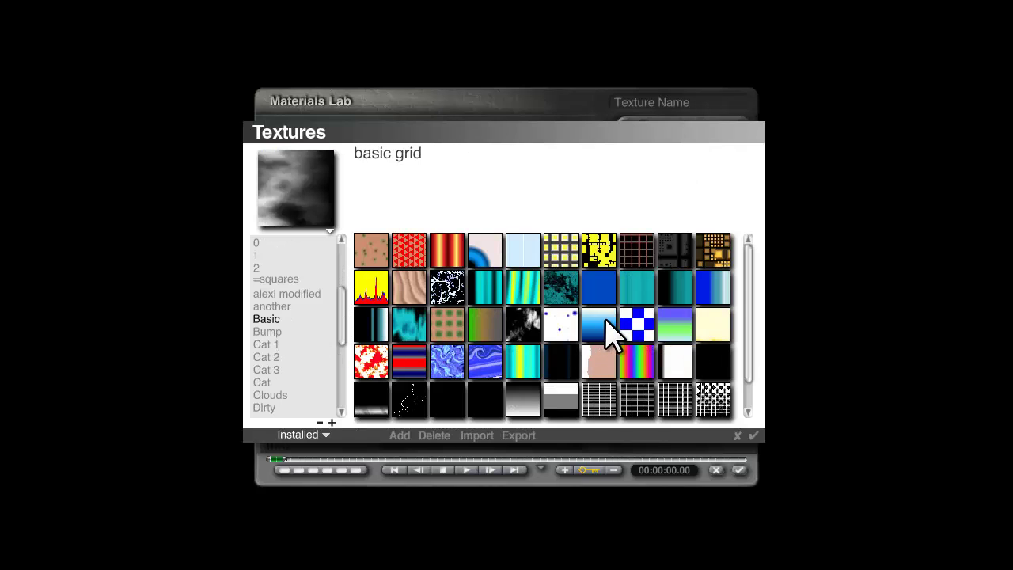
left_click(637, 323)
left_click(753, 435)
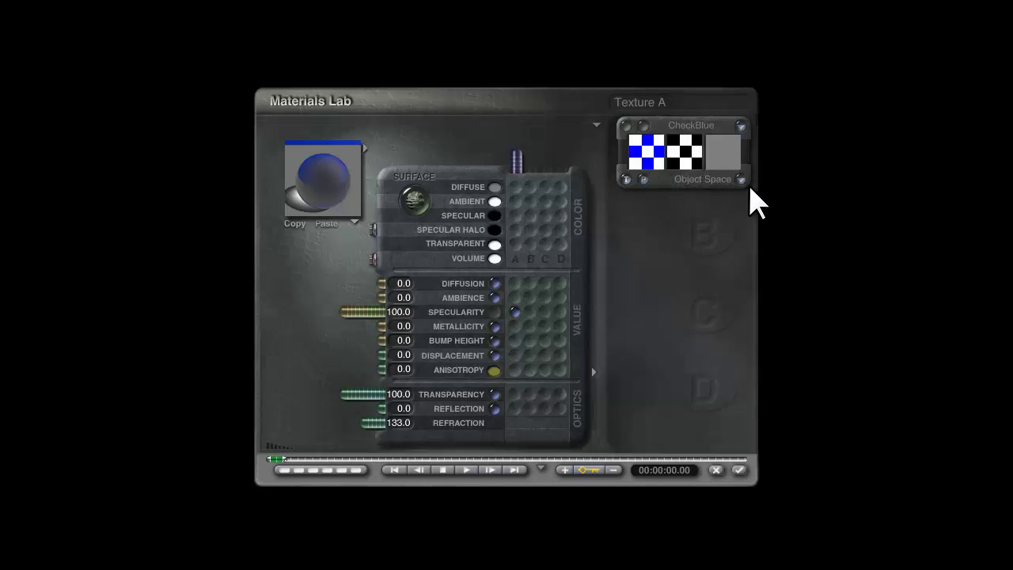
left_click(739, 179)
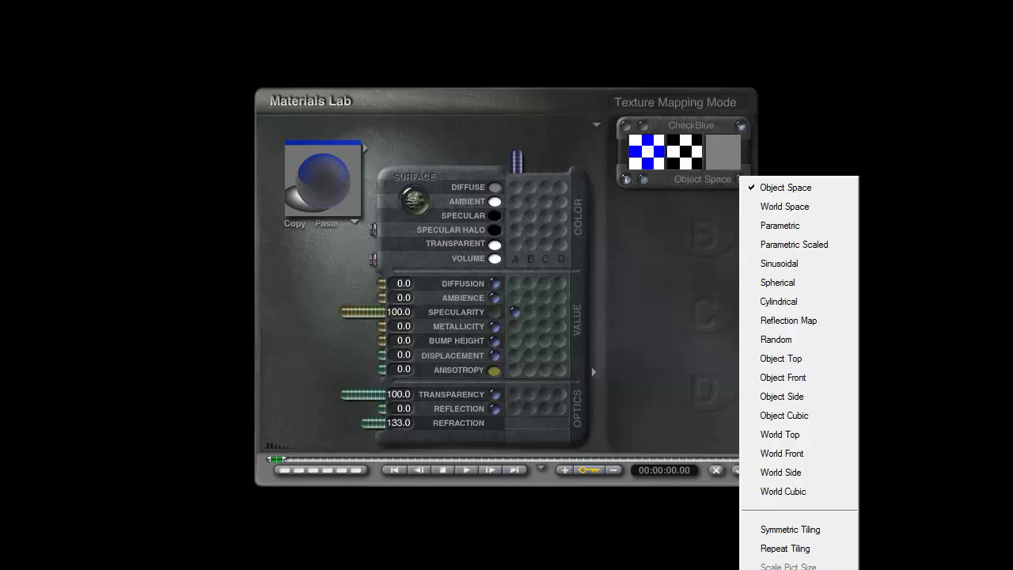
left_click(796, 301)
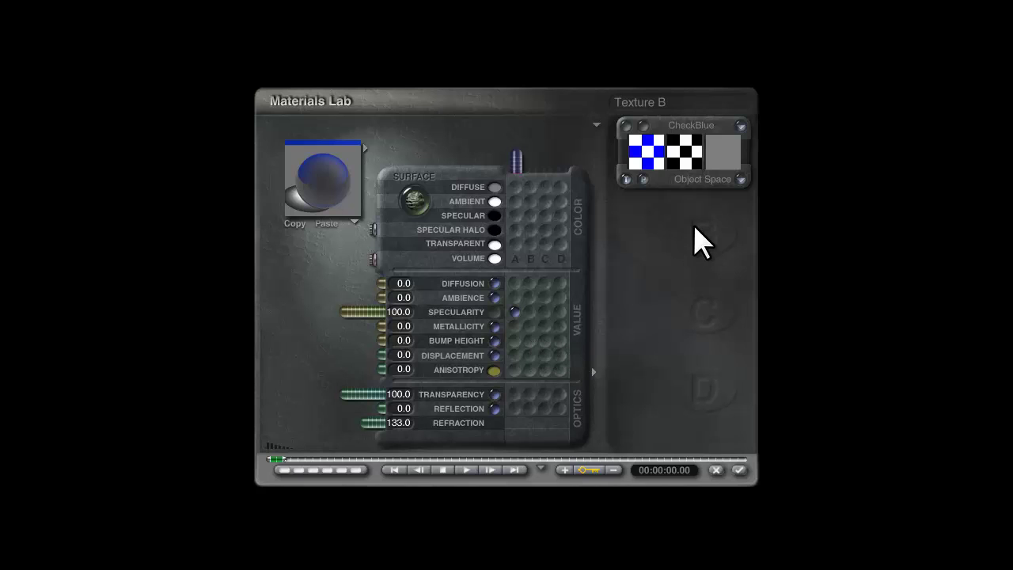
Make component 1 a bump-map Distance Squared noise, Minimum mode, one octave, lower frequency
left_click(645, 146)
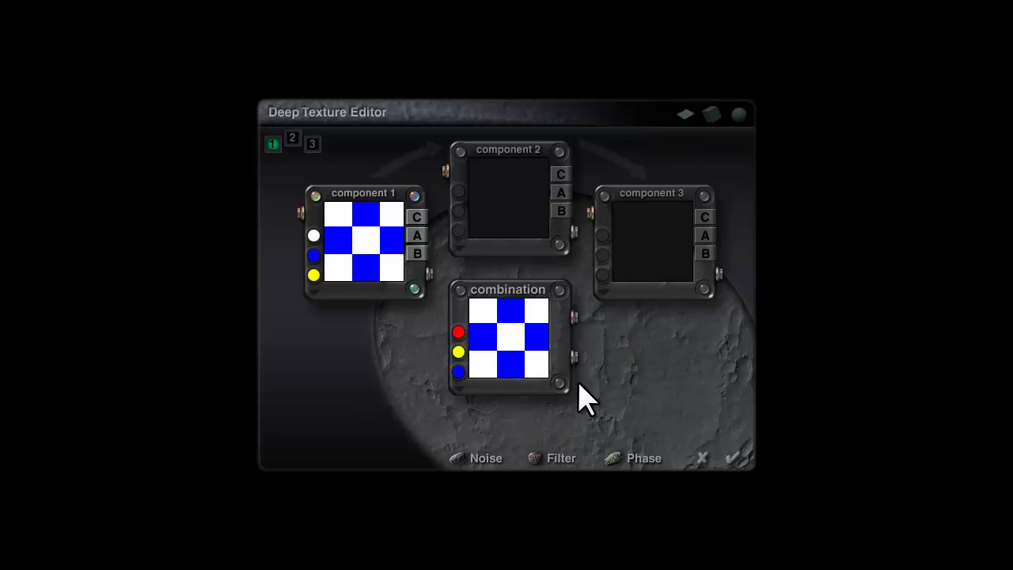
left_click(417, 222)
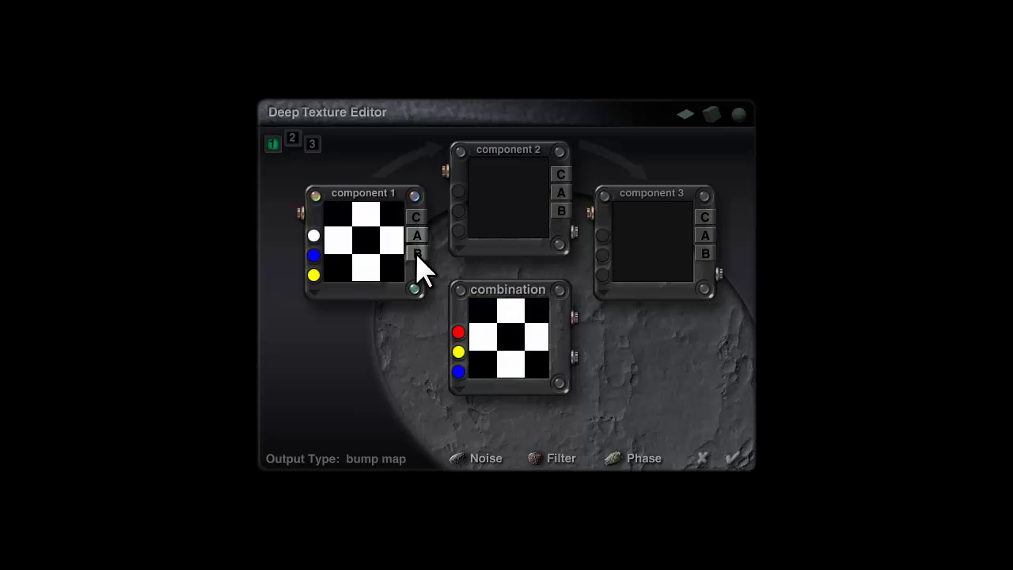
left_click(412, 198)
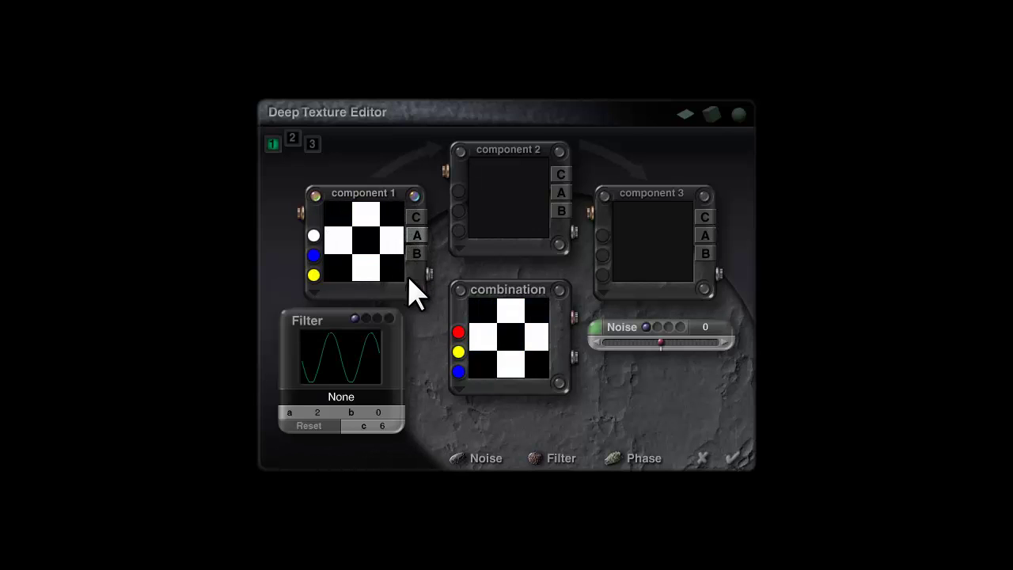
left_click(595, 326)
left_click(475, 211)
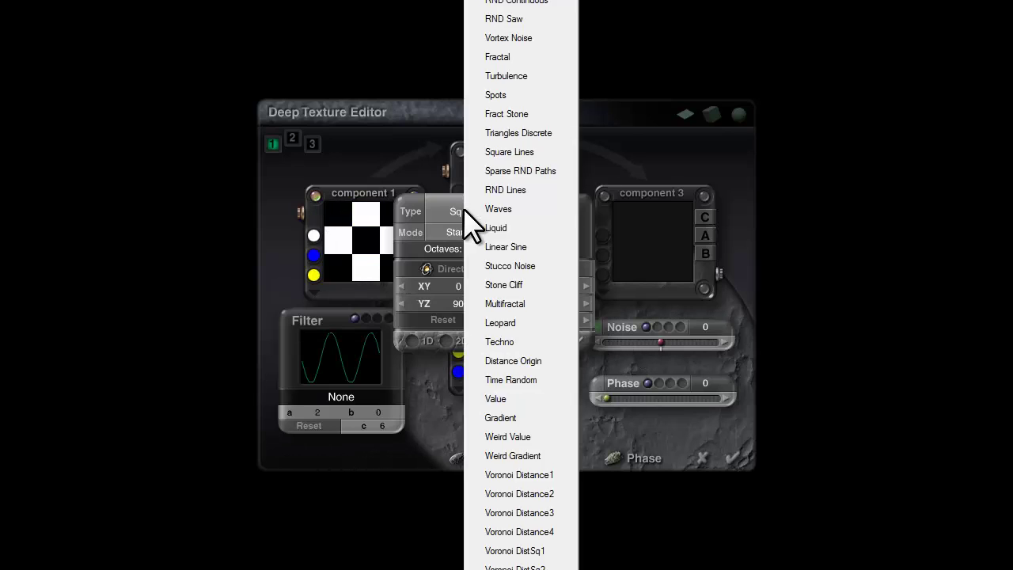
left_click(514, 565)
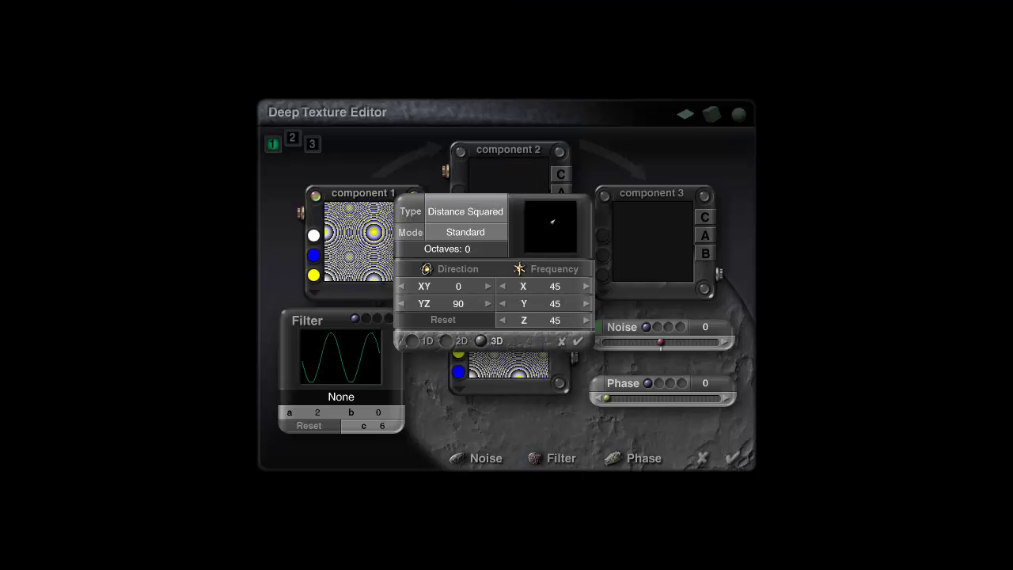
left_click(465, 231)
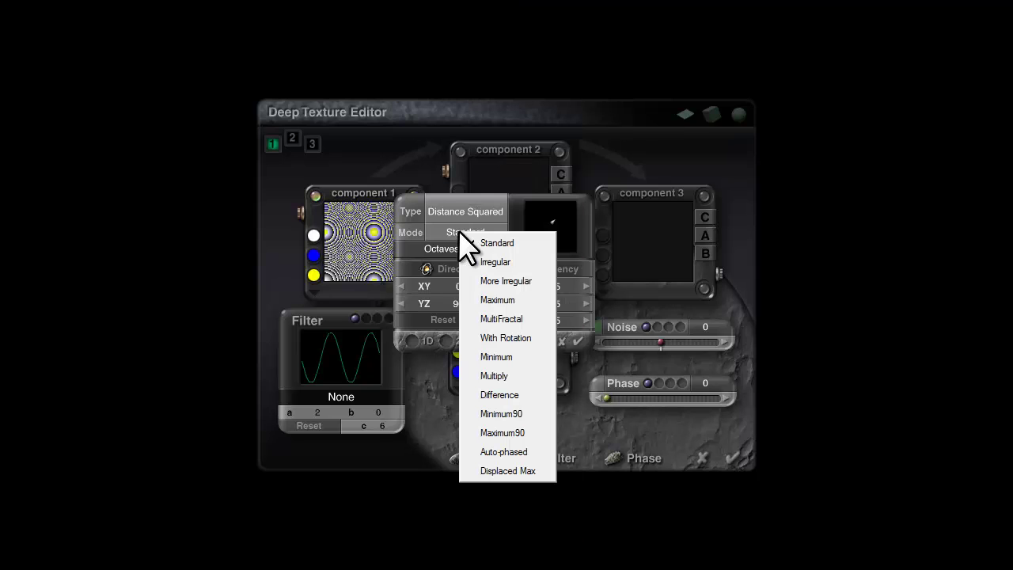
left_click(499, 358)
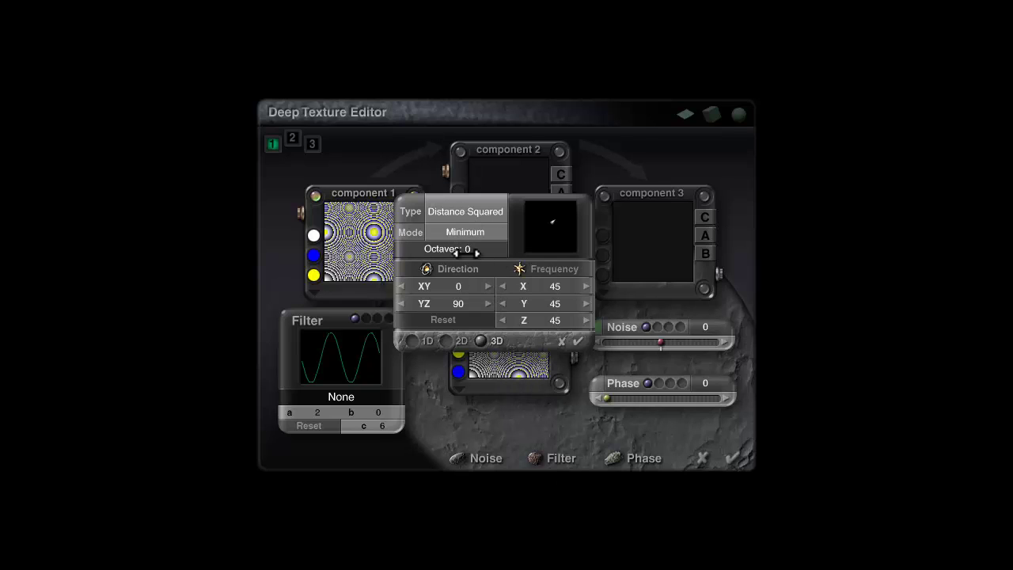
left_click_drag(470, 249, 516, 269)
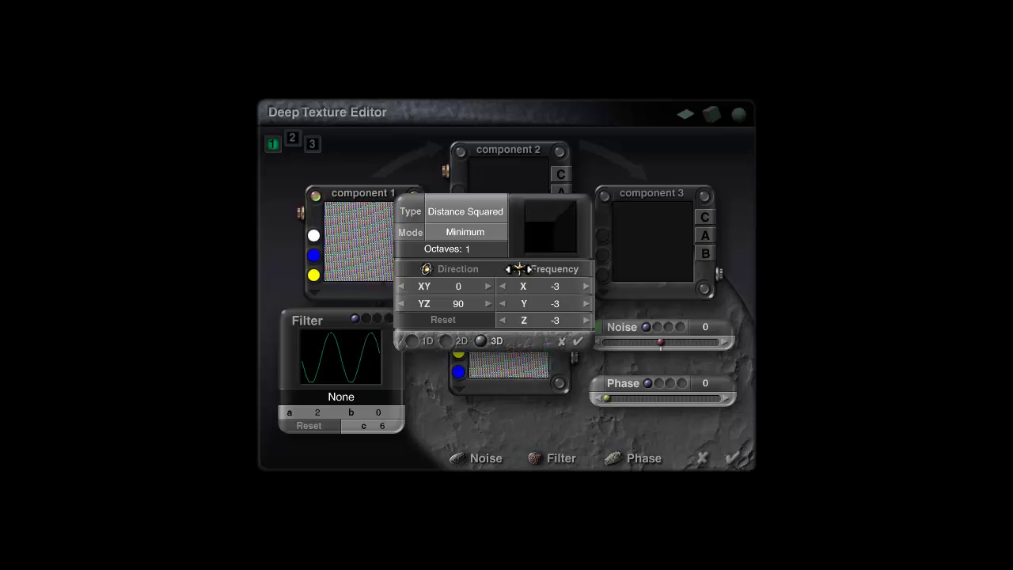
left_click(578, 341)
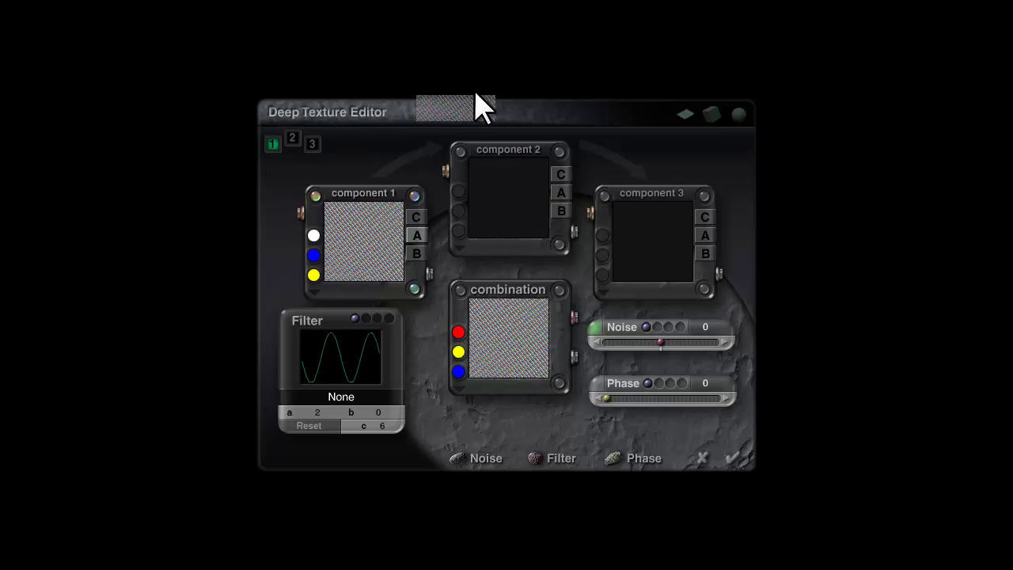
Copy component 1 into component 2 and blend them with Difference
left_click_drag(367, 240, 515, 212)
left_click(391, 162)
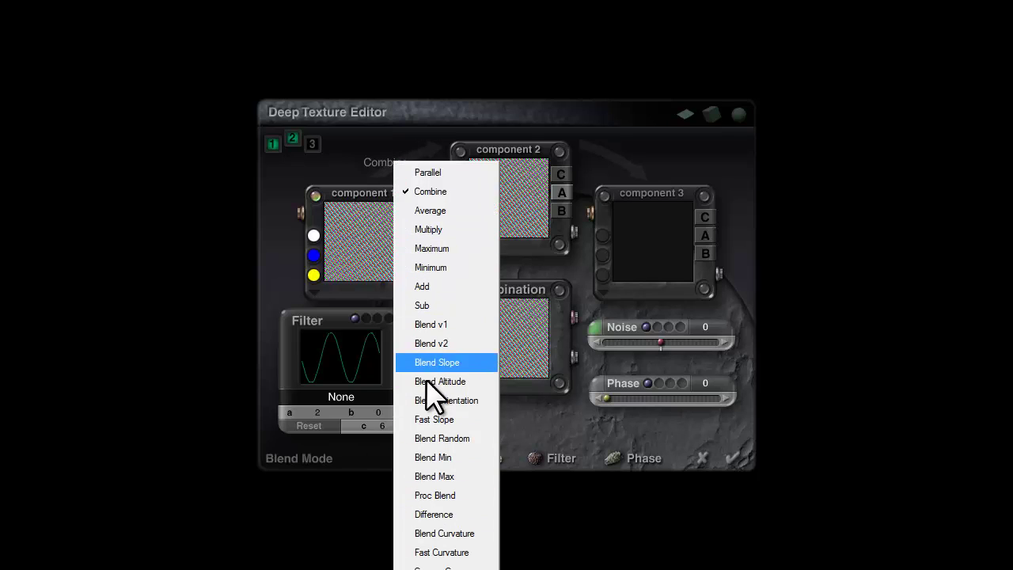
left_click(436, 518)
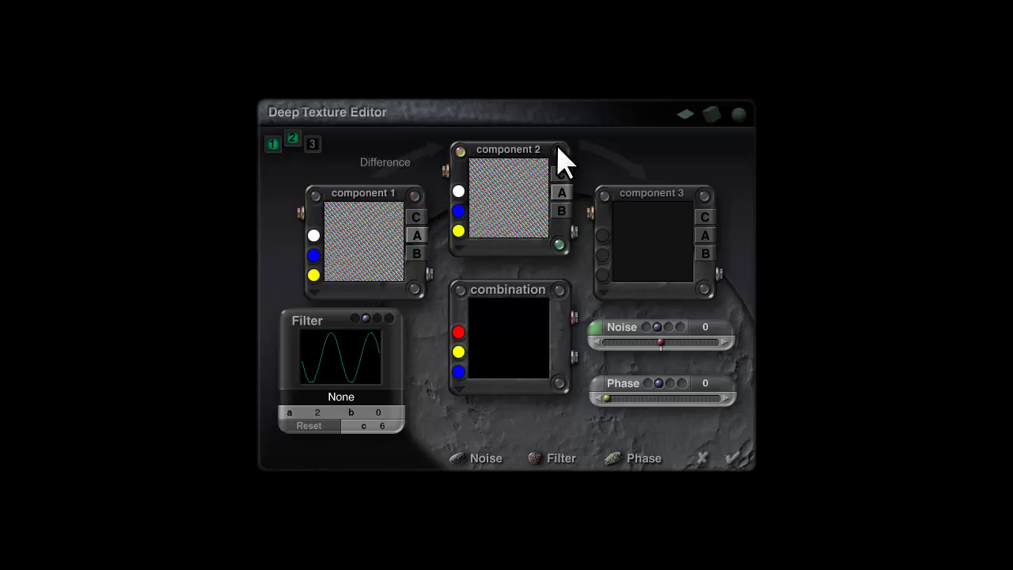
Set component 2's noise type to Nothing, leaving it flat grey
left_click(609, 326)
left_click(493, 225)
scroll(546, 234, "up", 5)
left_click(538, 9)
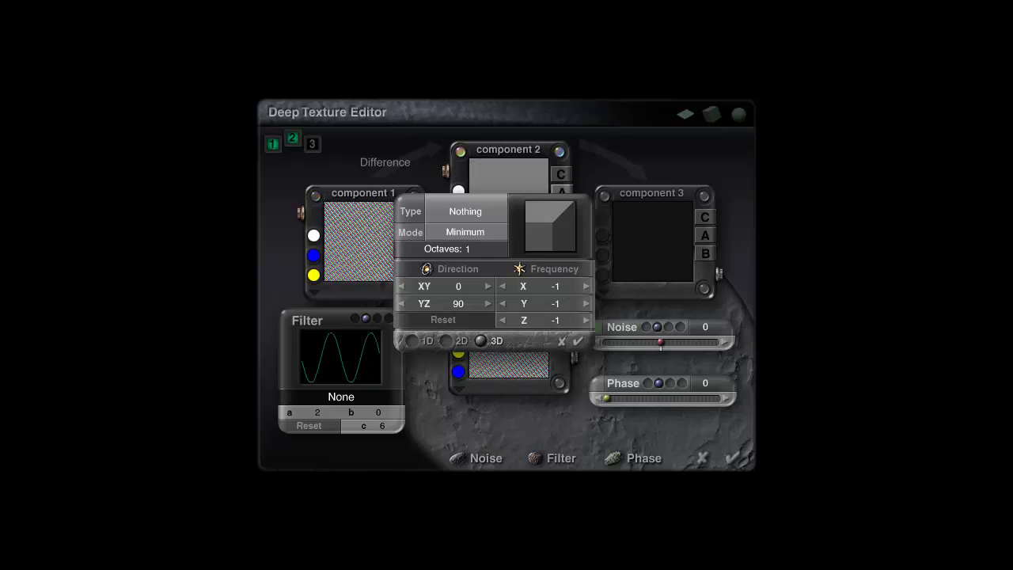
left_click(578, 341)
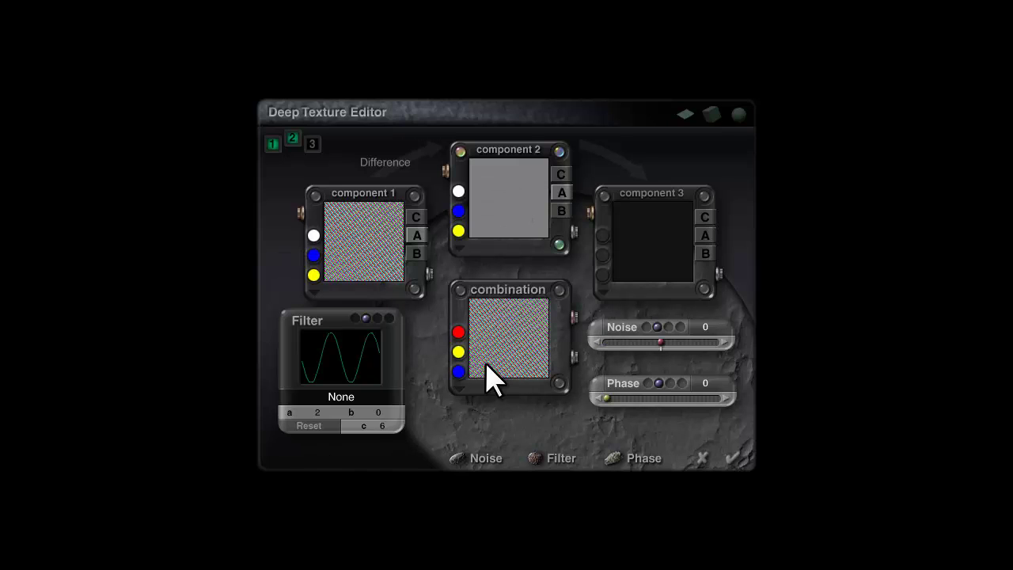
Enable component 3 and combine components 2 and 3 with Multiply
mouse_move(515, 214)
left_mouse_down()
mouse_move(694, 172)
mouse_move(659, 238)
left_mouse_up()
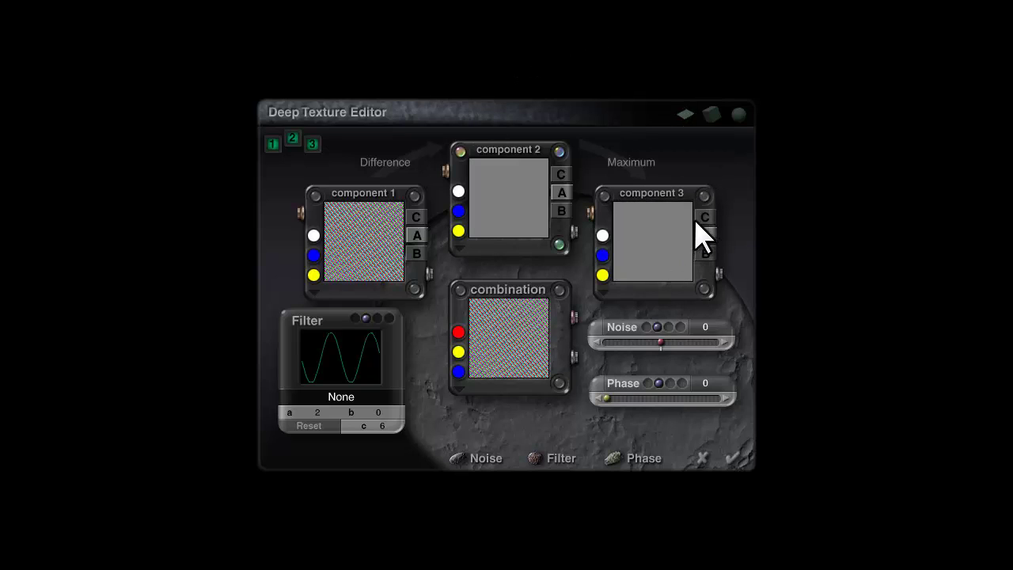
left_click(632, 163)
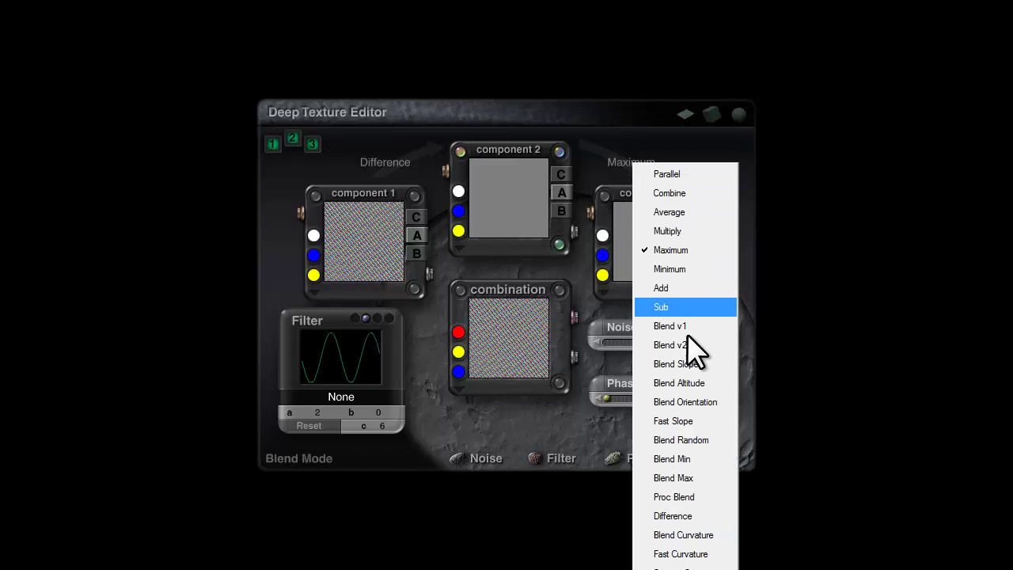
left_click(677, 230)
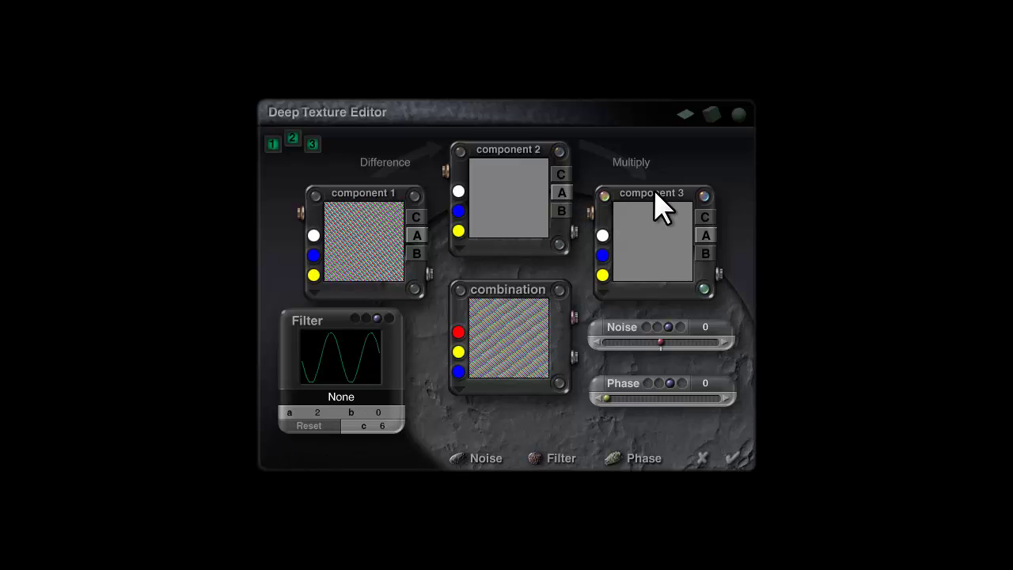
Apply a Sin(aX)+b filter with b near -0.5 and tune its a value
left_click(346, 398)
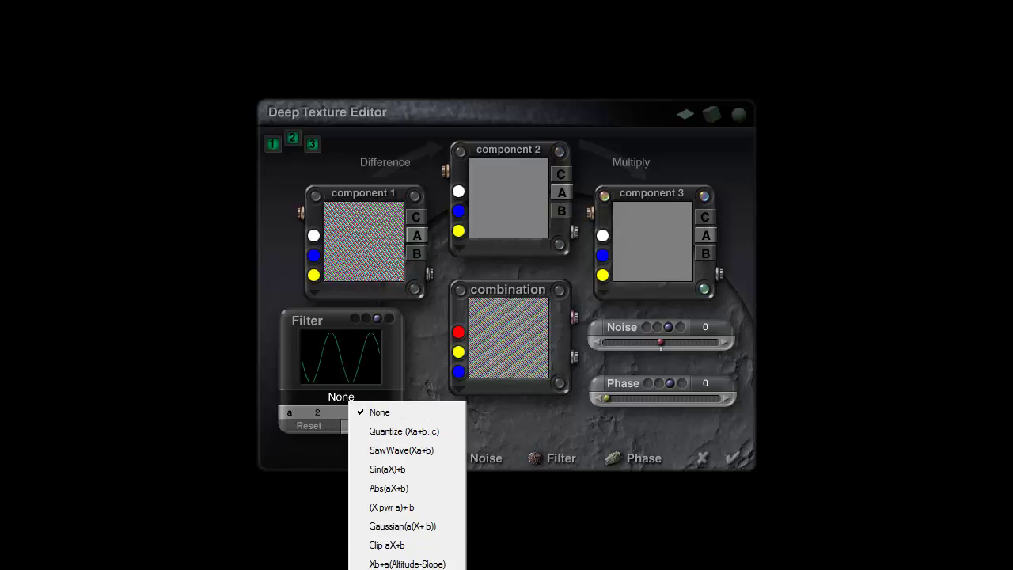
left_click(389, 469)
mouse_move(332, 413)
left_mouse_down()
mouse_move(319, 423)
mouse_move(307, 414)
mouse_move(386, 412)
mouse_move(369, 412)
left_mouse_up()
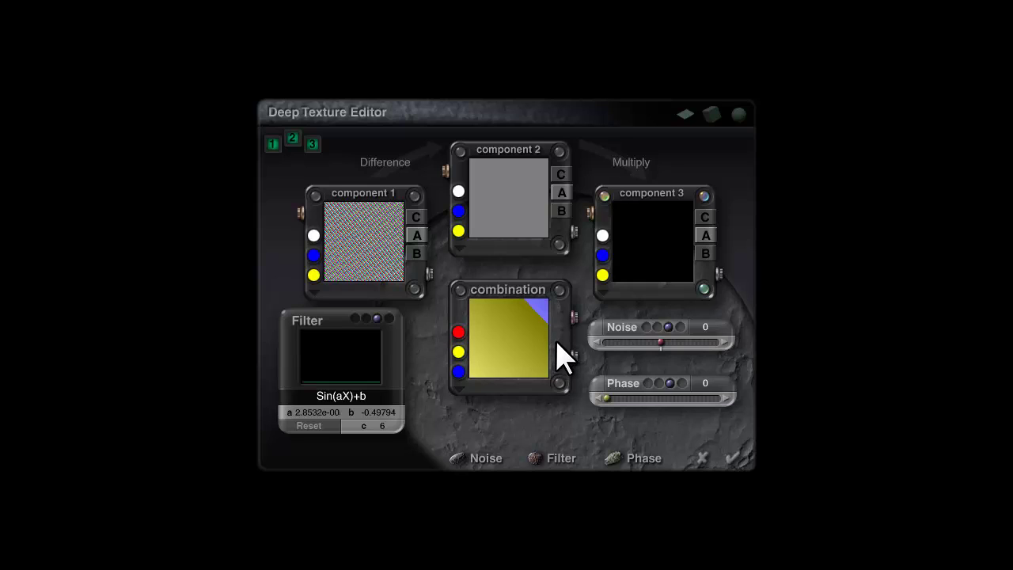
Apply the new texture to the water and cut its specularity from 100 to 50
left_click(735, 457)
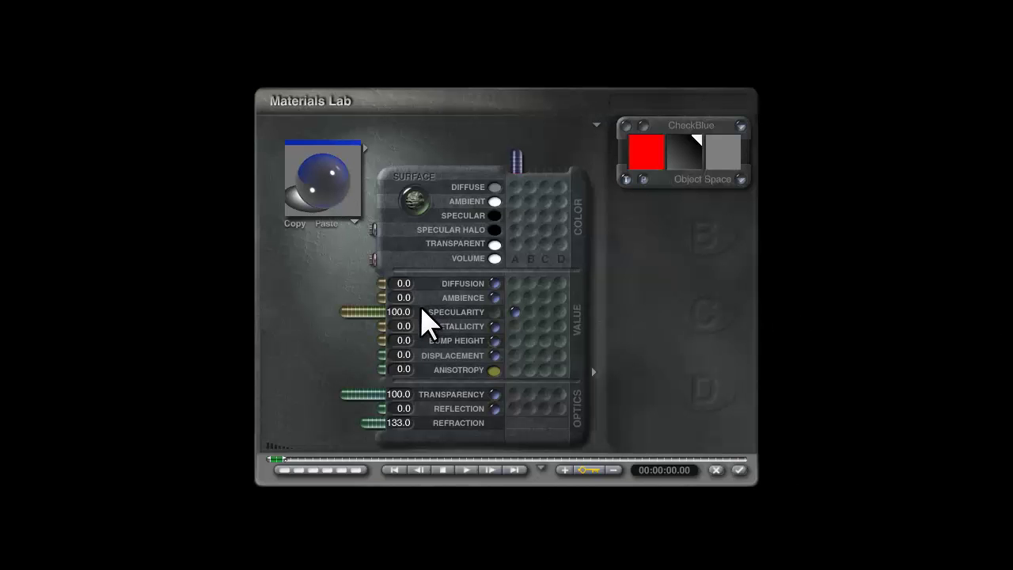
left_click(396, 314)
type("1")
key("Return")
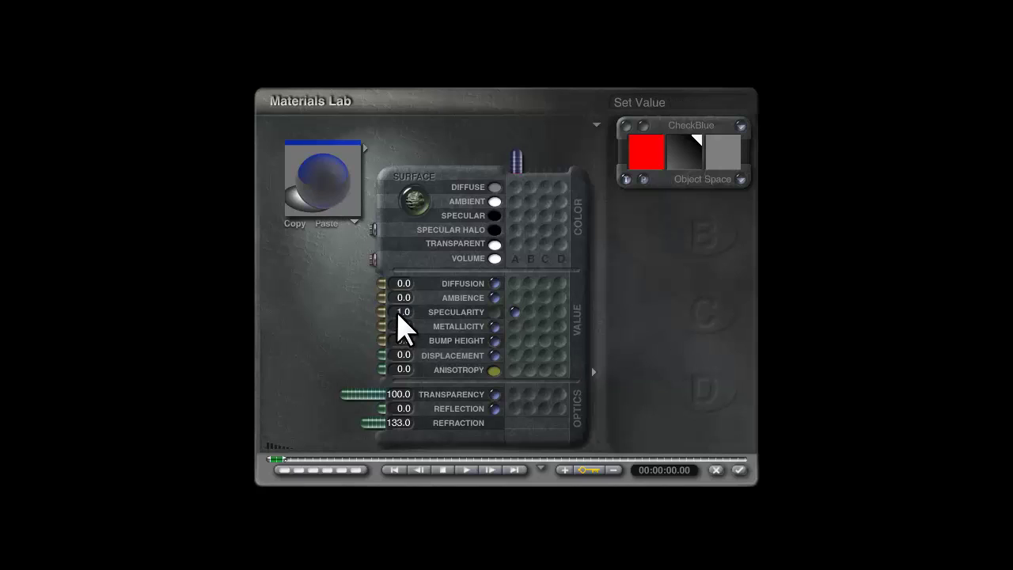
left_click(398, 312)
type("50")
key("Return")
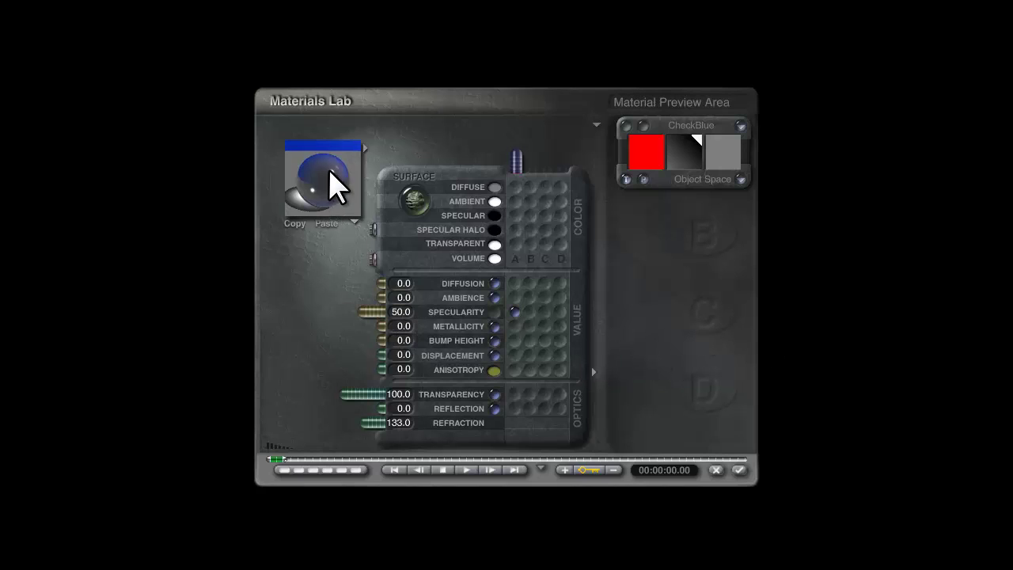
left_click(350, 204)
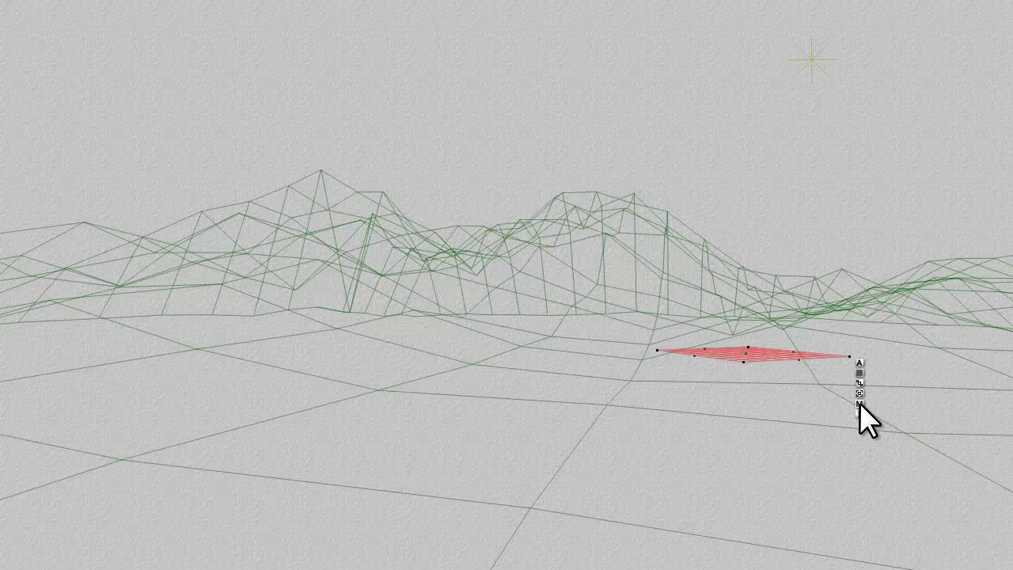
Reopen the water material and lower its specularity further to 25
left_click(859, 403)
left_click(400, 314)
type("25")
key("Return")
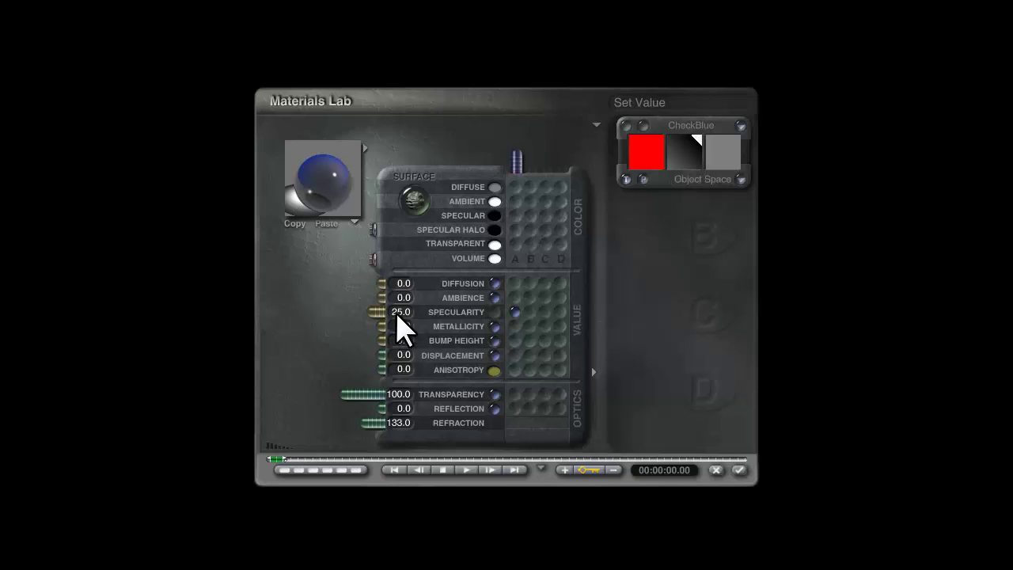
left_click(399, 313)
key("Return")
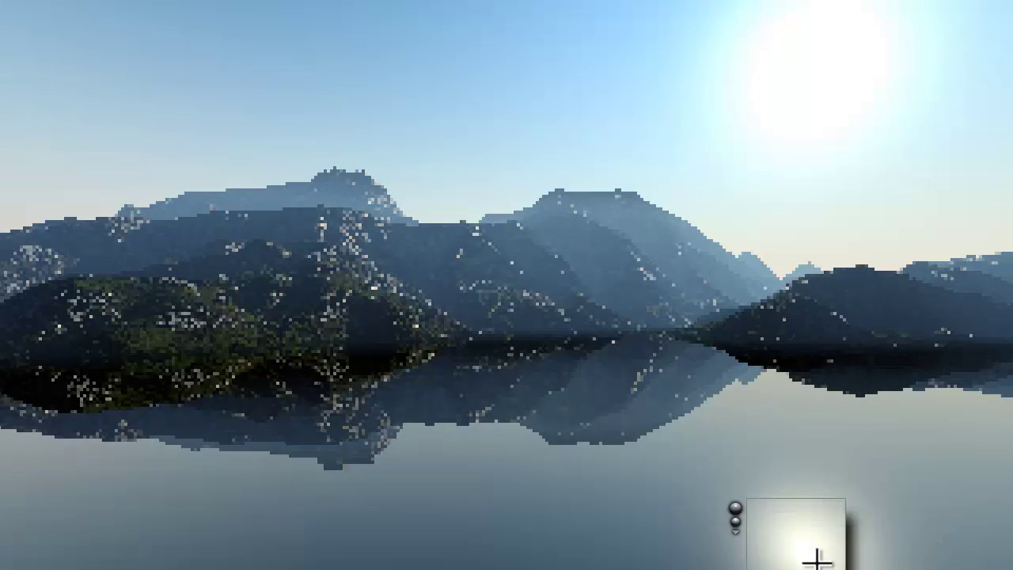
Set the water plane's specularity to 15, apply it, and render the lake
left_click(816, 560)
left_click(860, 402)
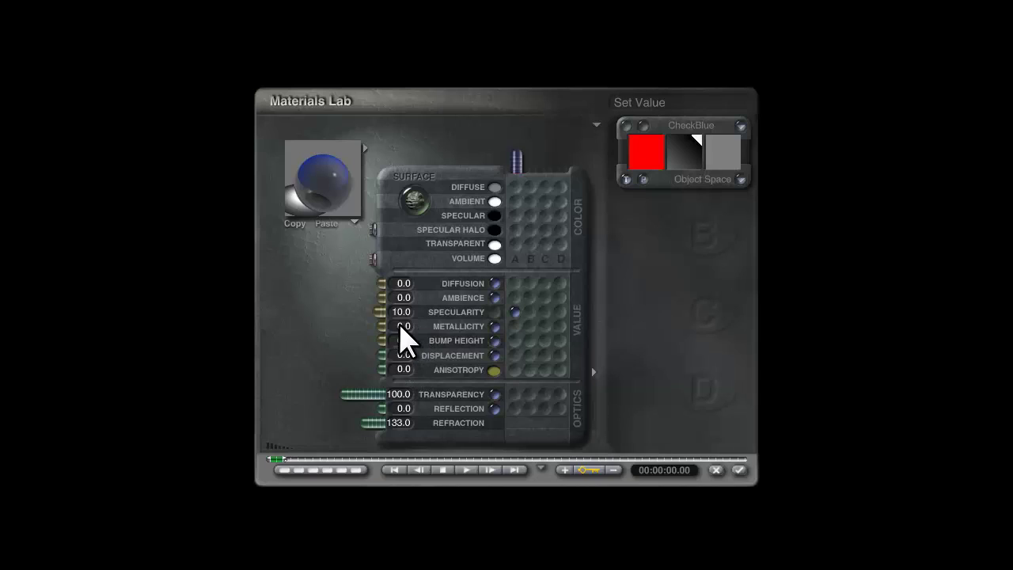
left_click(401, 312)
type("15")
key("Return")
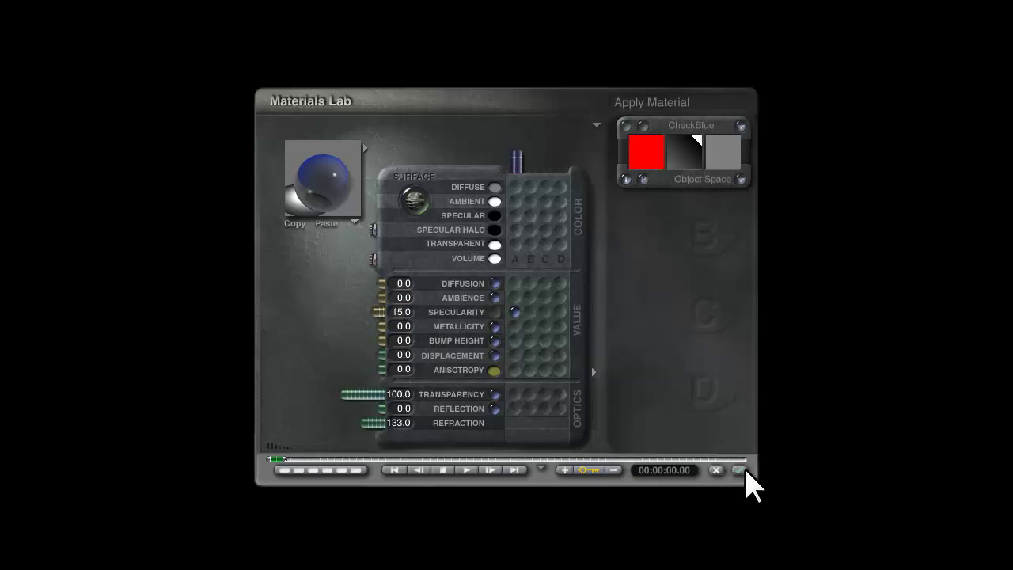
left_click(738, 470)
left_click(884, 554)
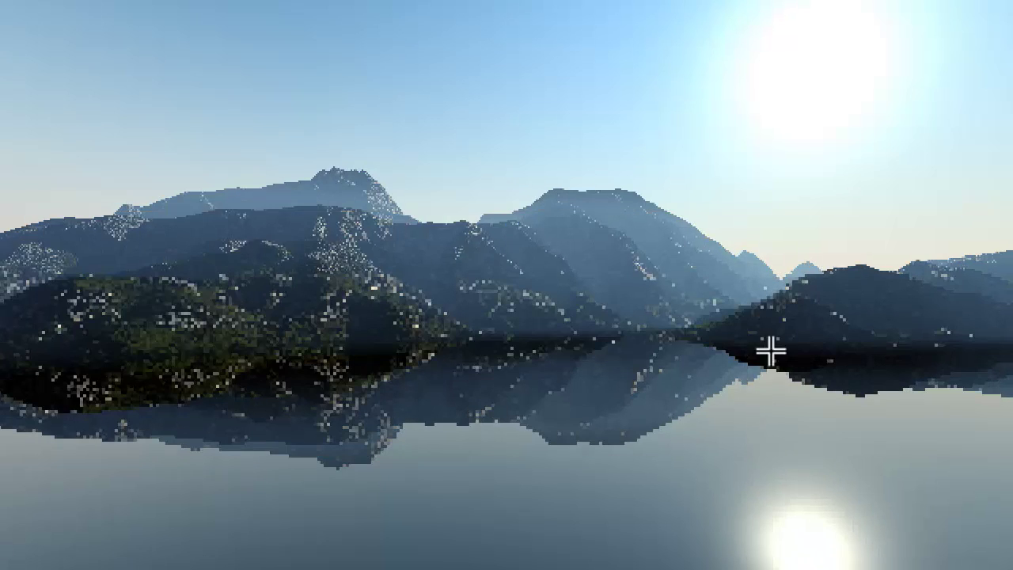
Reopen the water material with Ctrl+M and drag specularity down to 12
left_click(870, 391)
key("ctrl+m")
left_click_drag(400, 311, 393, 312)
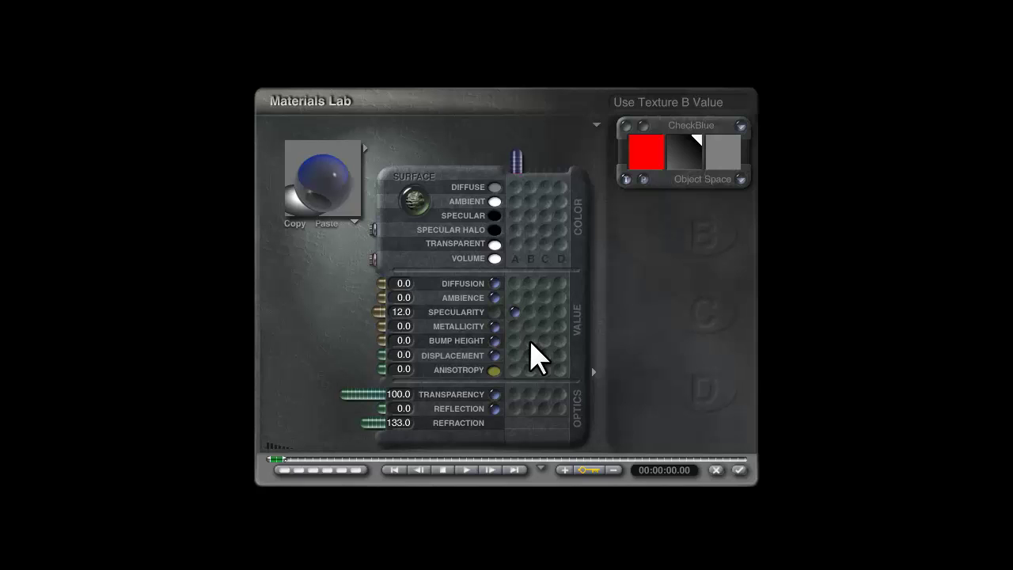
Drive the water's bump height from texture B set to Wave2, with bump height 2
left_click(530, 341)
left_click(689, 204)
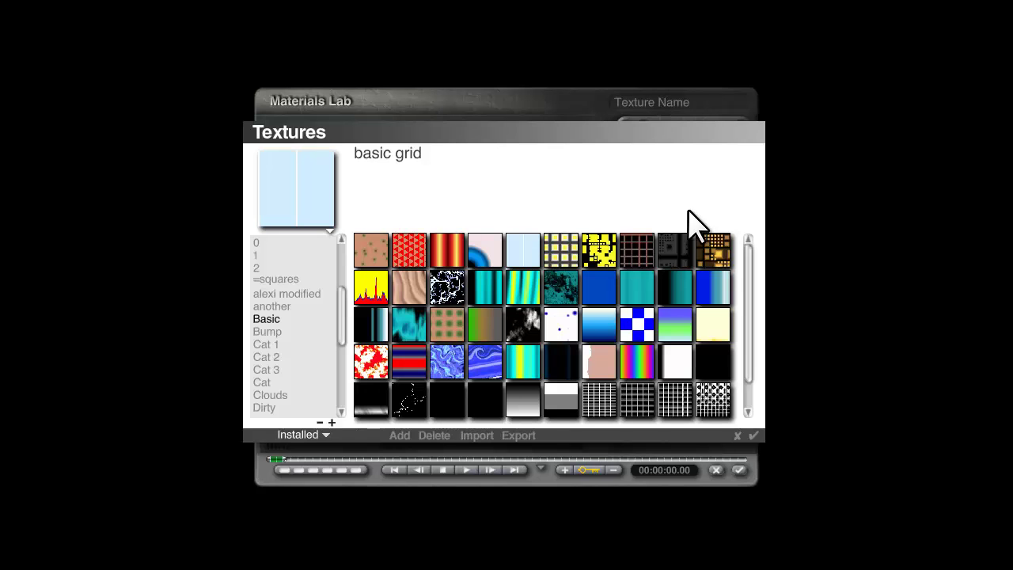
left_click(402, 323)
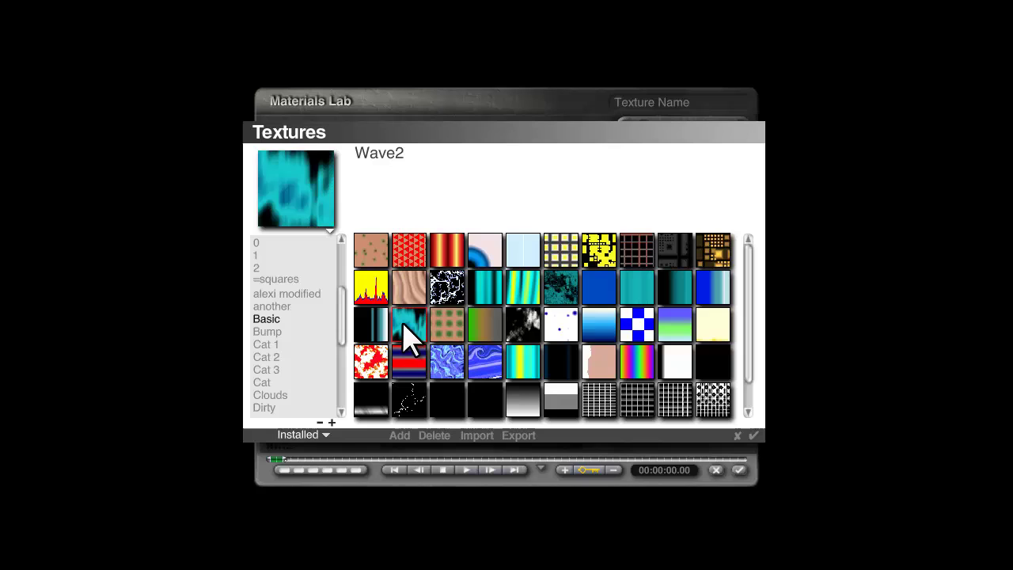
left_click(753, 436)
left_click(629, 203)
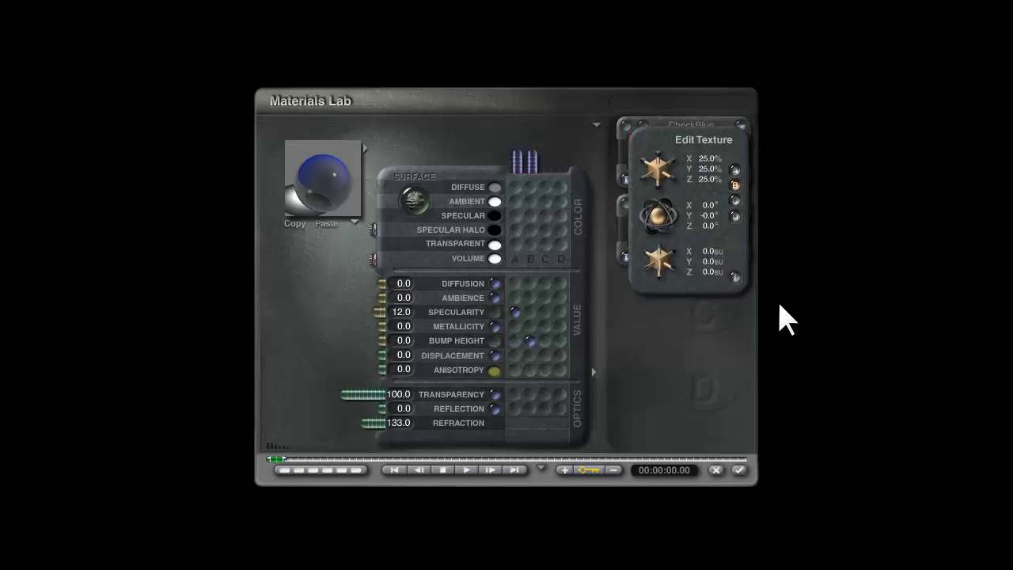
left_click(735, 277)
left_click(412, 341)
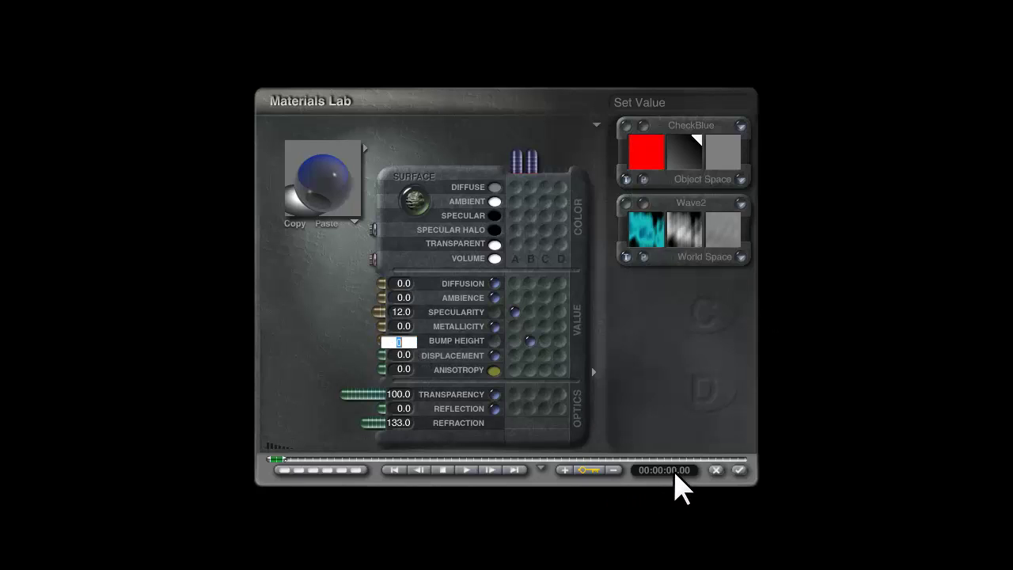
type("2")
key("Return")
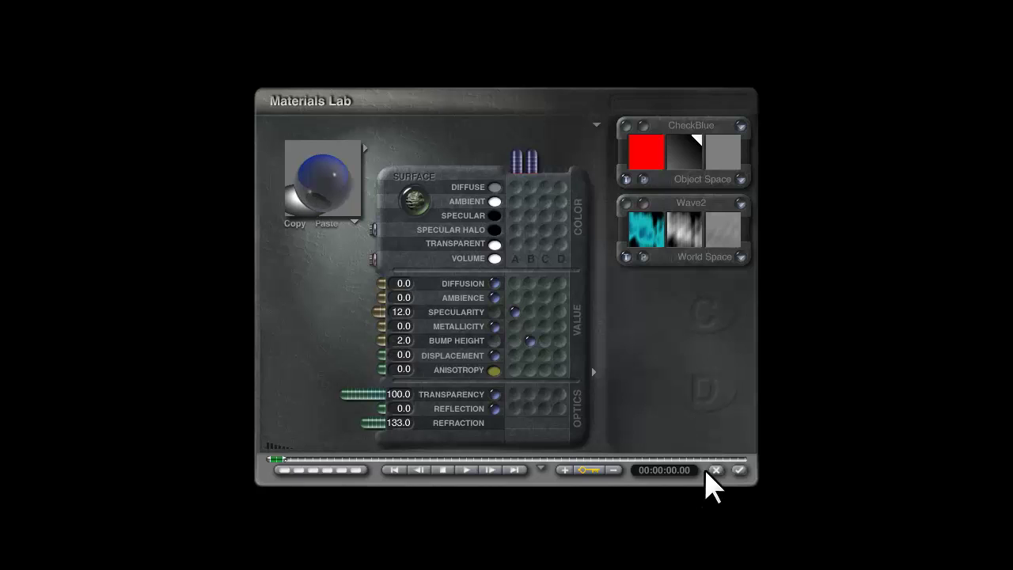
left_click(739, 470)
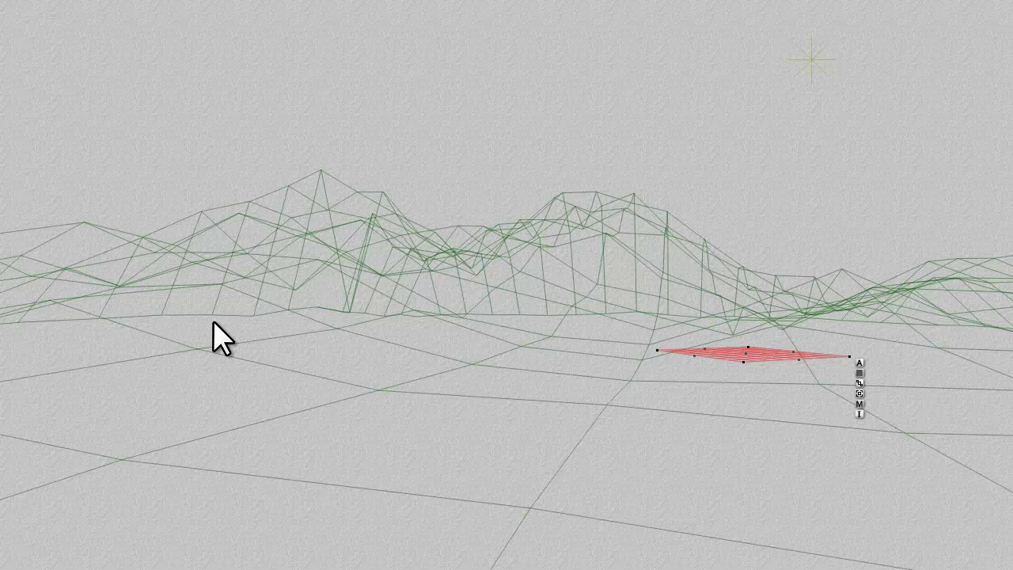
Render the bumpy water, raise its anisotropy to 100, and render again
key("ctrl+r")
left_click(859, 402)
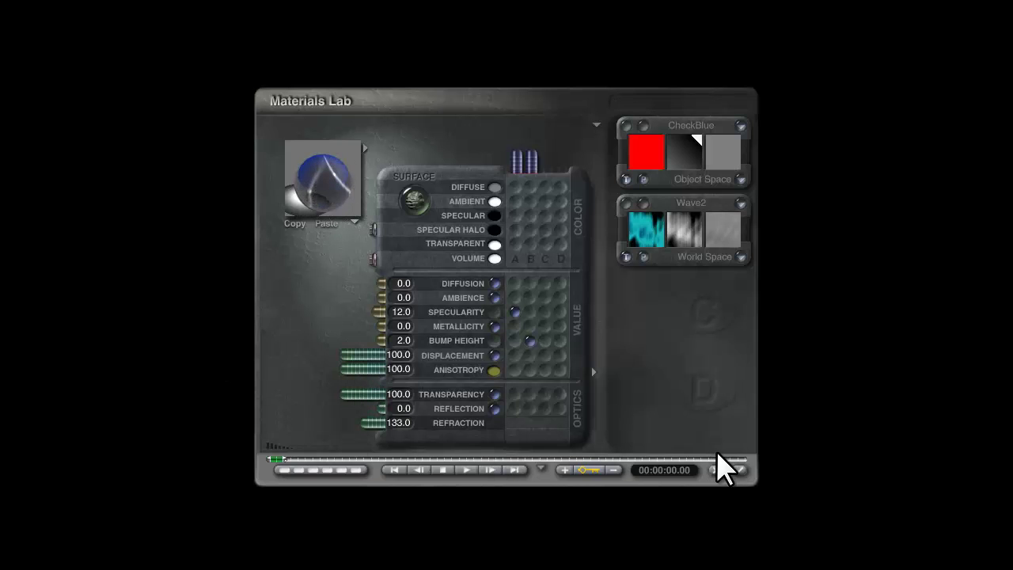
left_click(738, 470)
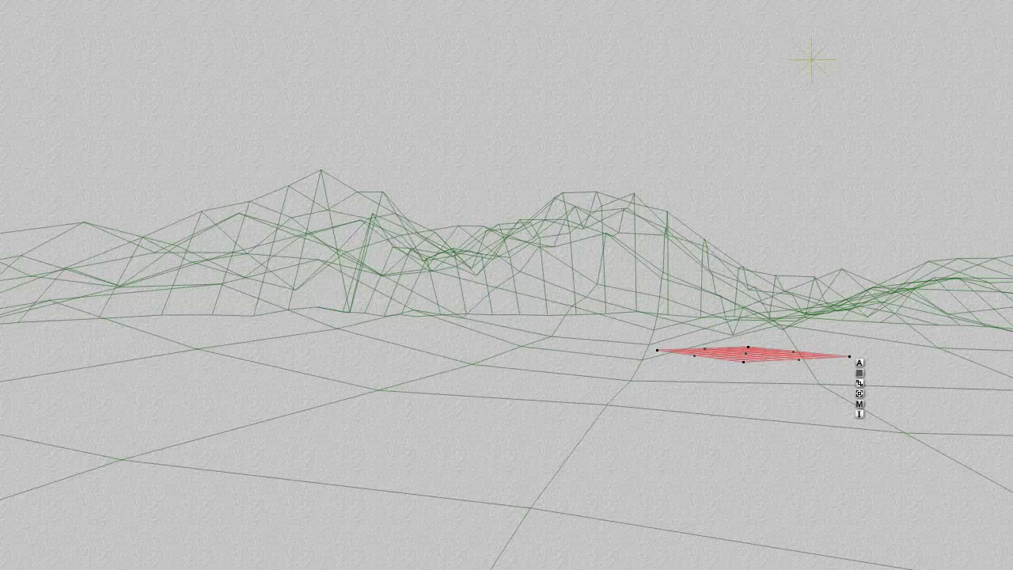
left_click(4, 350)
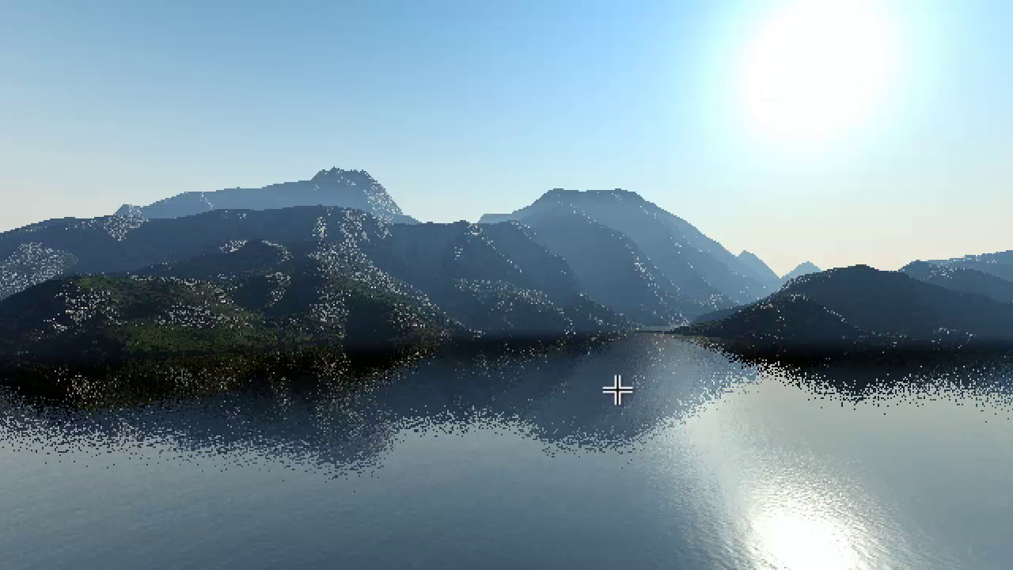
left_click(592, 347)
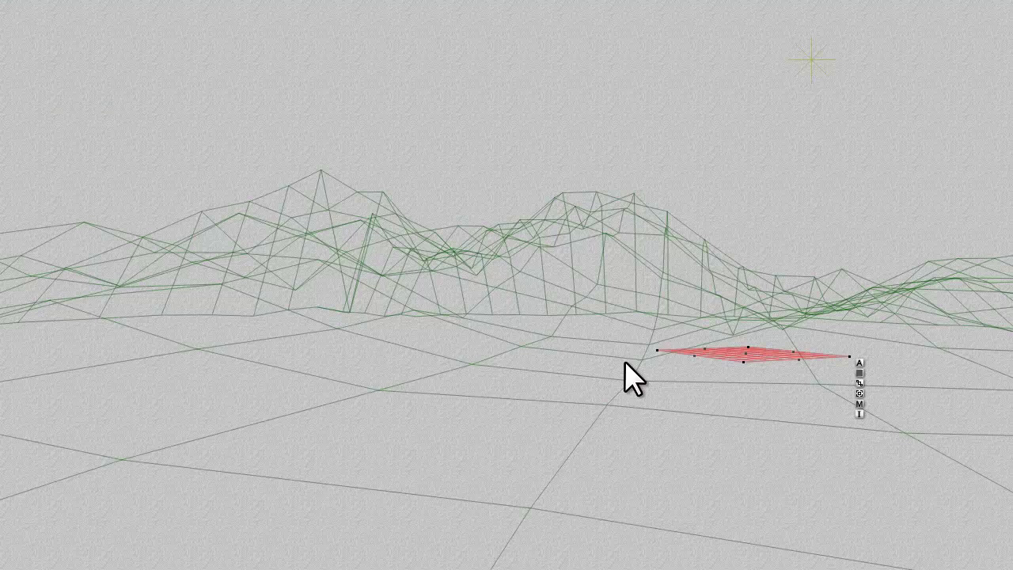
left_click(860, 404)
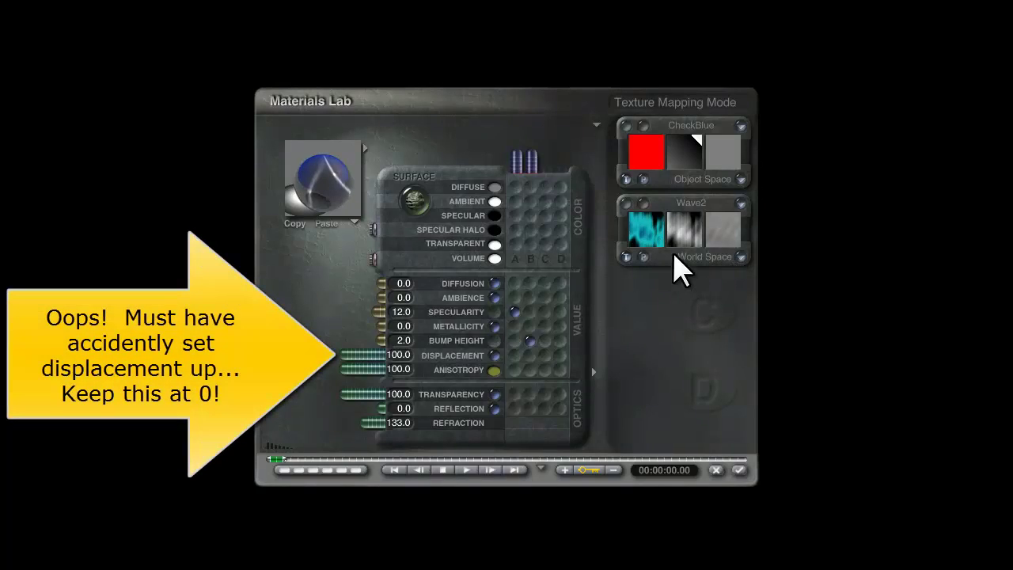
left_click(594, 369)
left_click(752, 451)
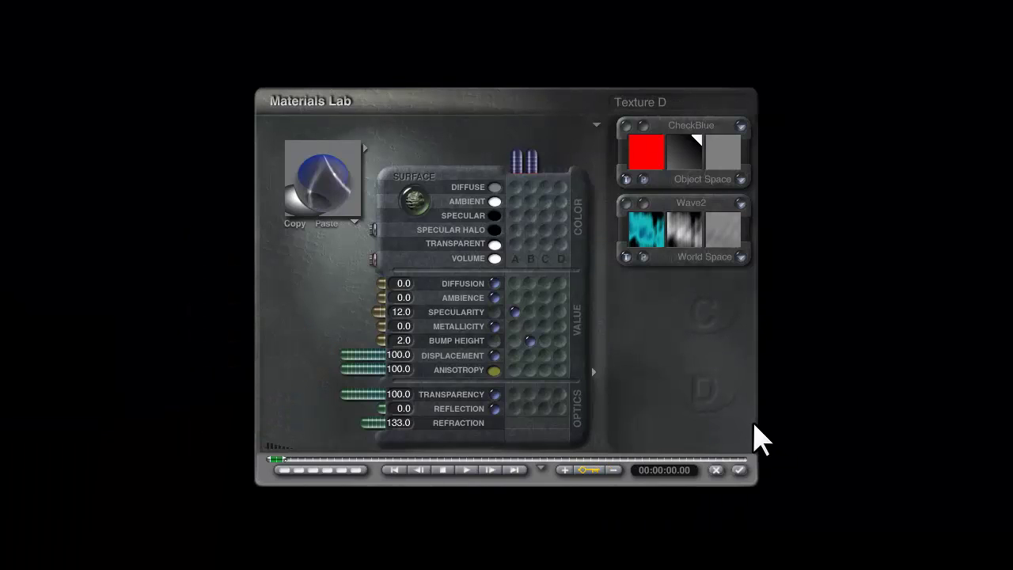
left_click(739, 470)
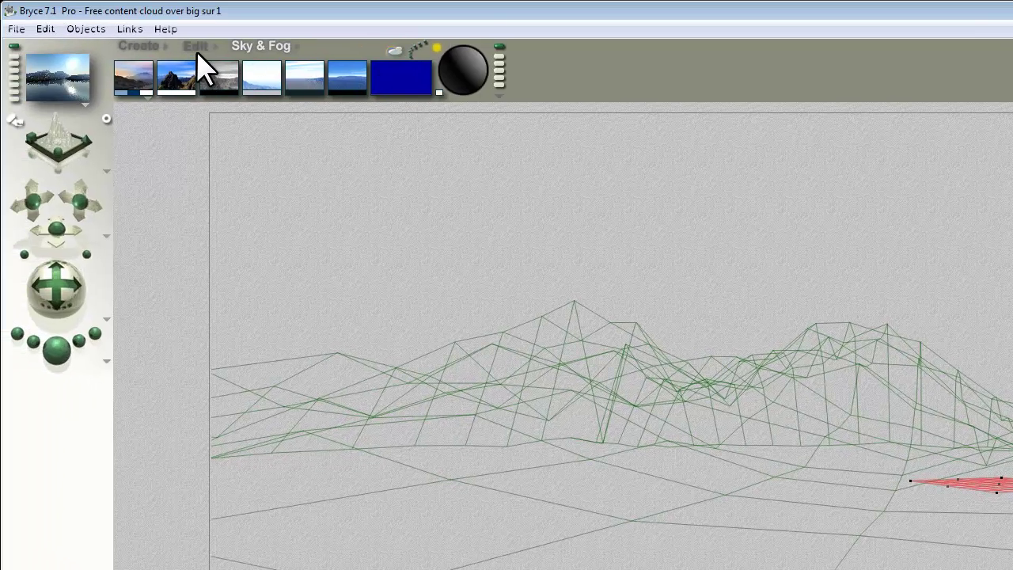
Render the lake from the Edit palette, then stop it and select the water plane
left_click(196, 47)
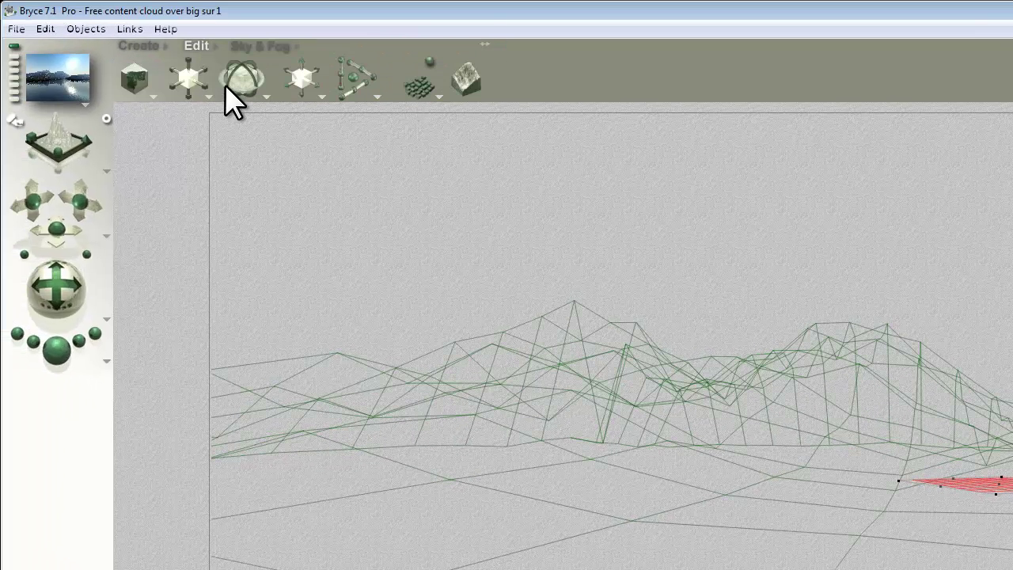
mouse_move(242, 85)
left_mouse_down()
mouse_move(257, 99)
mouse_move(244, 101)
mouse_move(262, 106)
left_mouse_up()
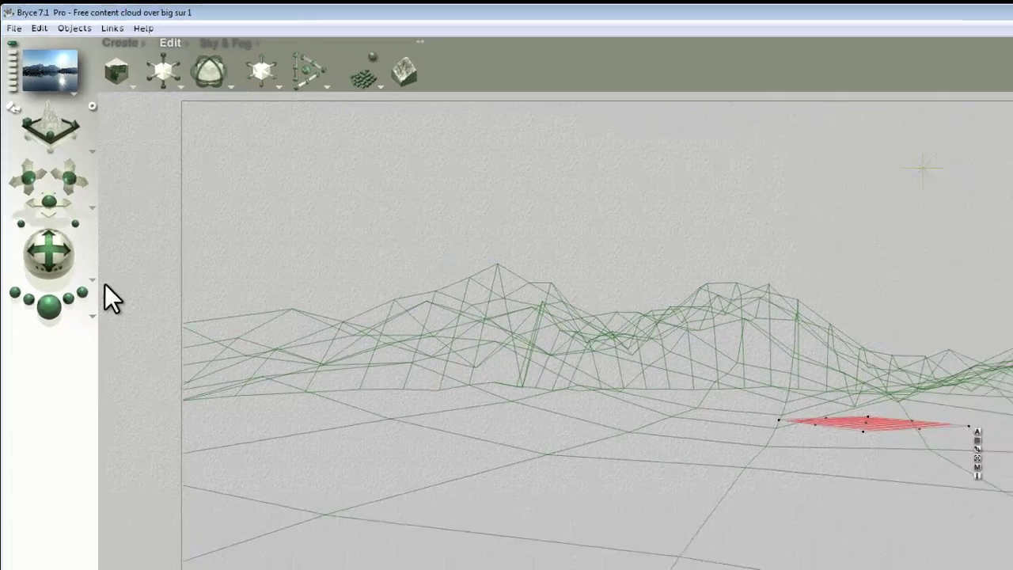
left_click(39, 241)
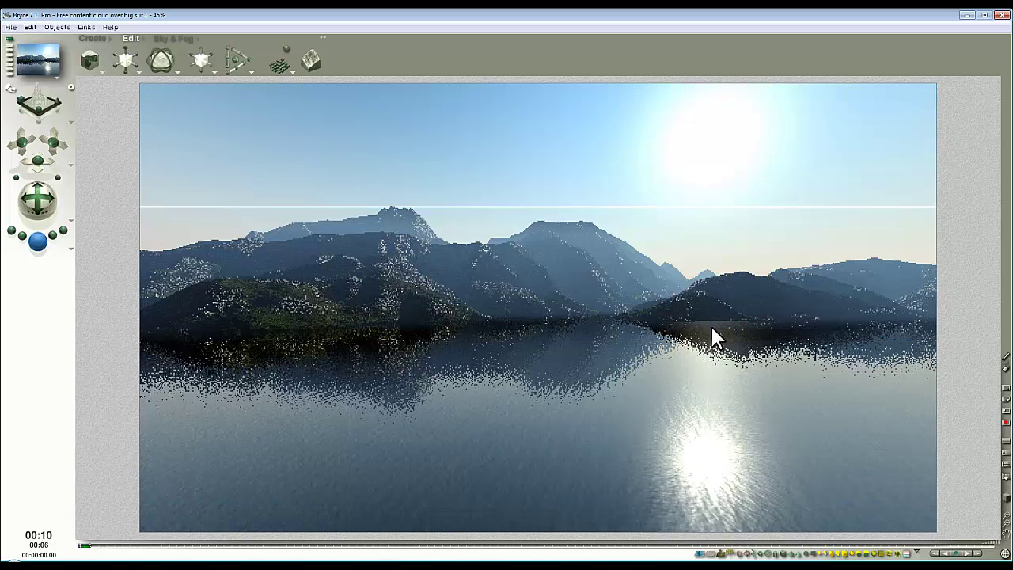
left_click(713, 423)
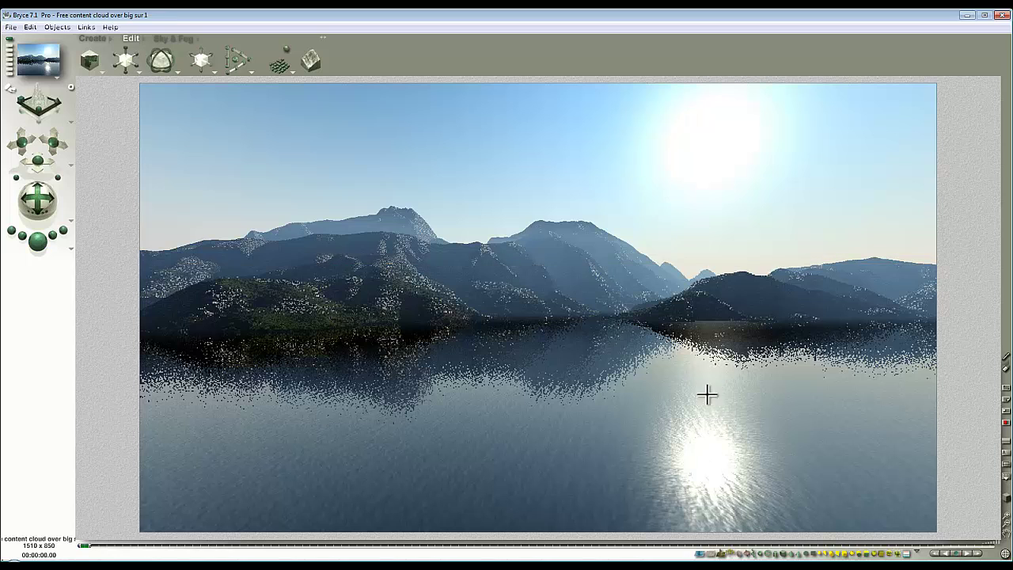
left_click(705, 393)
Set the water material's specularity to 25 and apply it
left_click(752, 365)
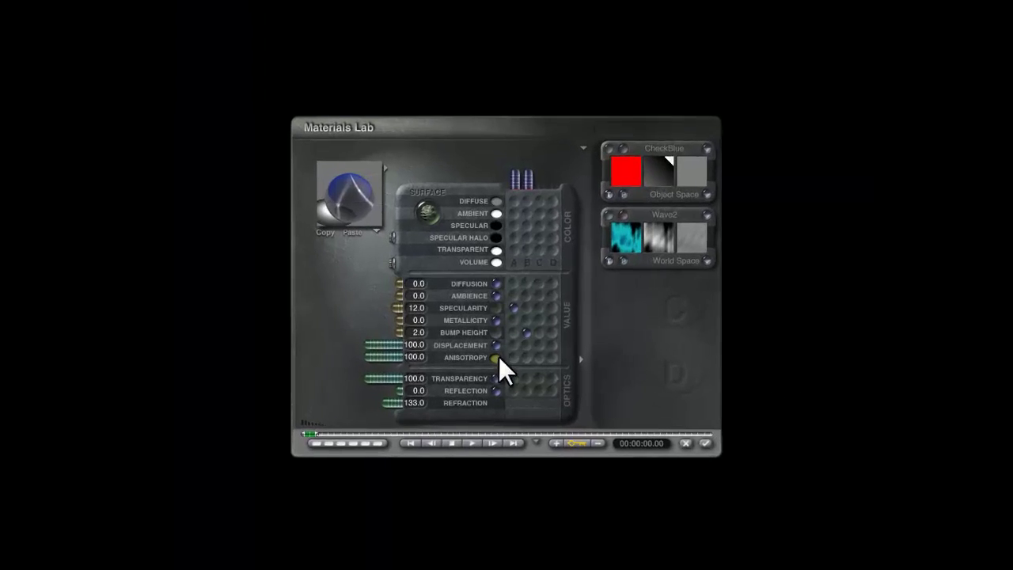
left_click(398, 312)
type("25")
key("Return")
left_click(738, 470)
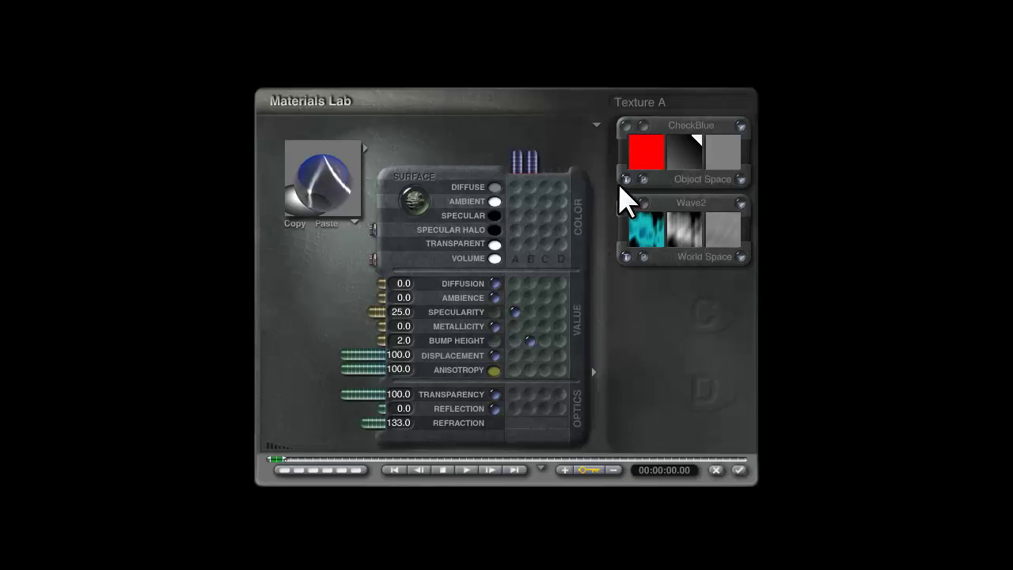
Raise the water's bump height to 5 and apply the material
left_click(627, 203)
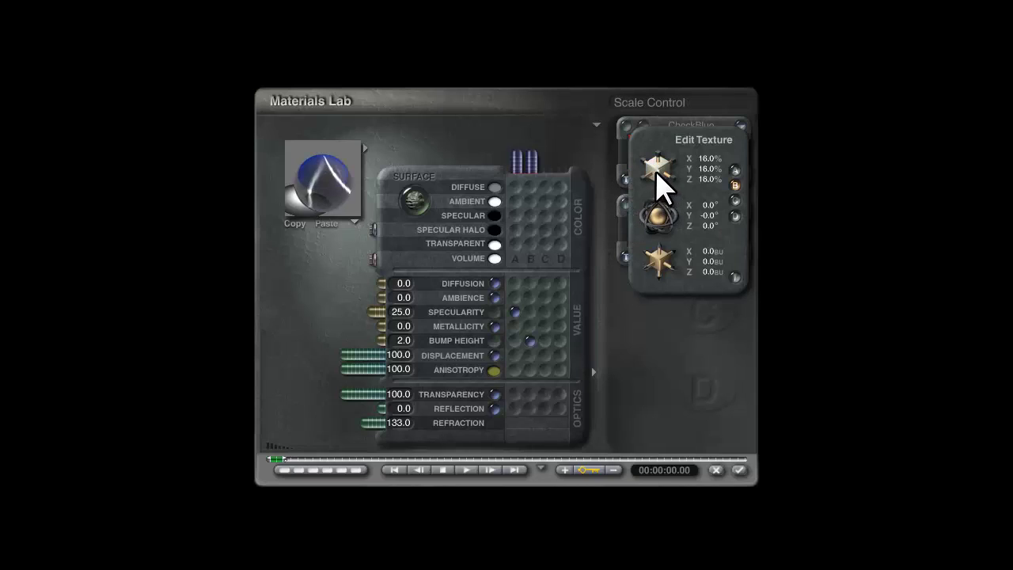
left_click(734, 276)
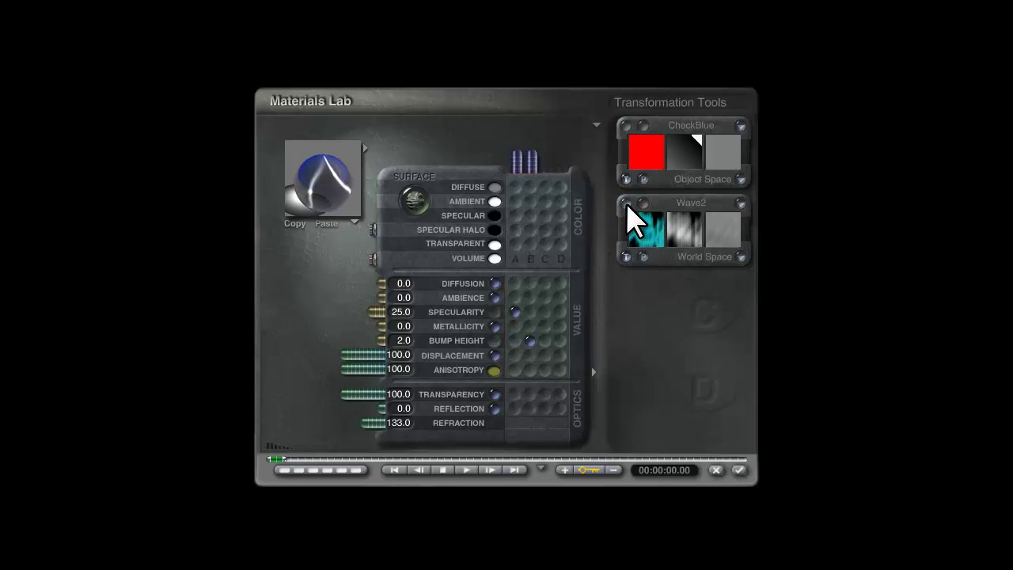
left_click_drag(402, 338, 401, 362)
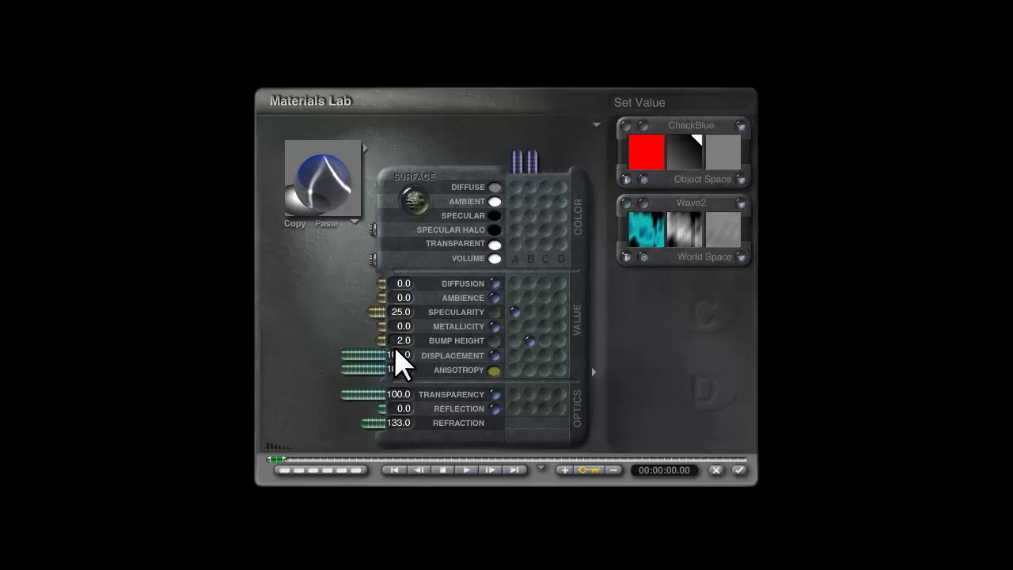
left_click(402, 340)
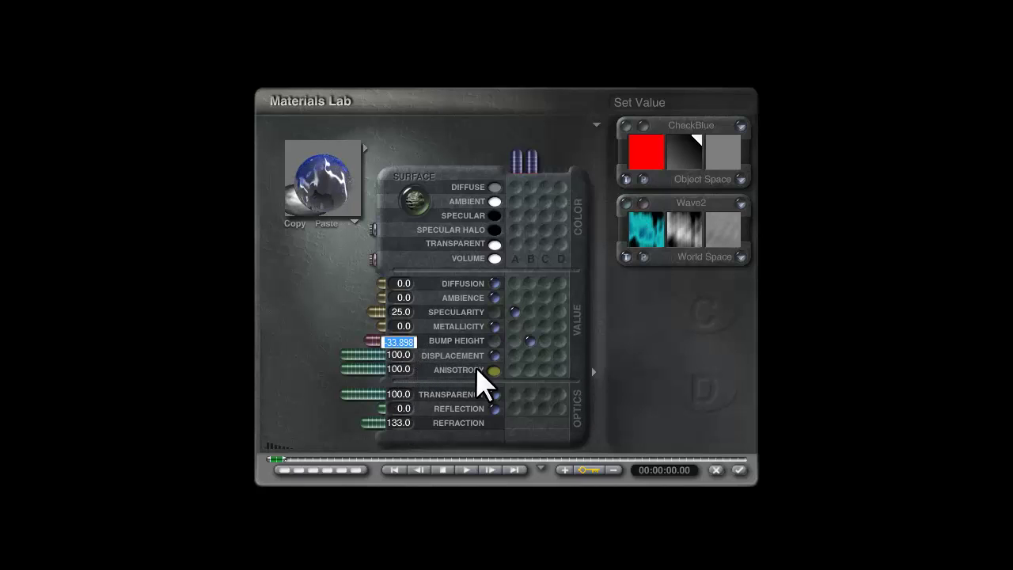
type("5")
key("Return")
left_click(738, 470)
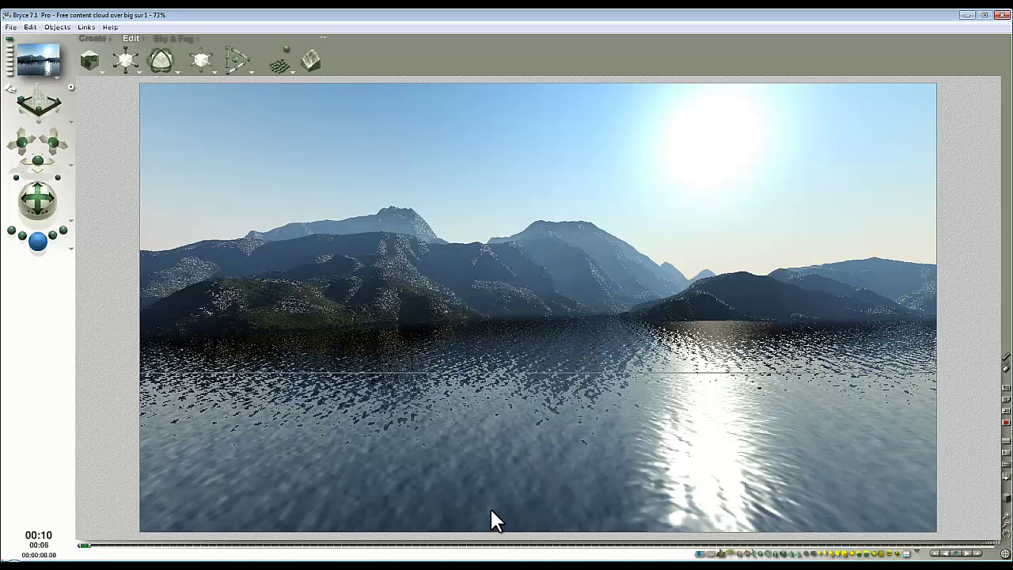
Stop the render, reopen the water plane's material, and set metallicity to 0.2
left_click(633, 324)
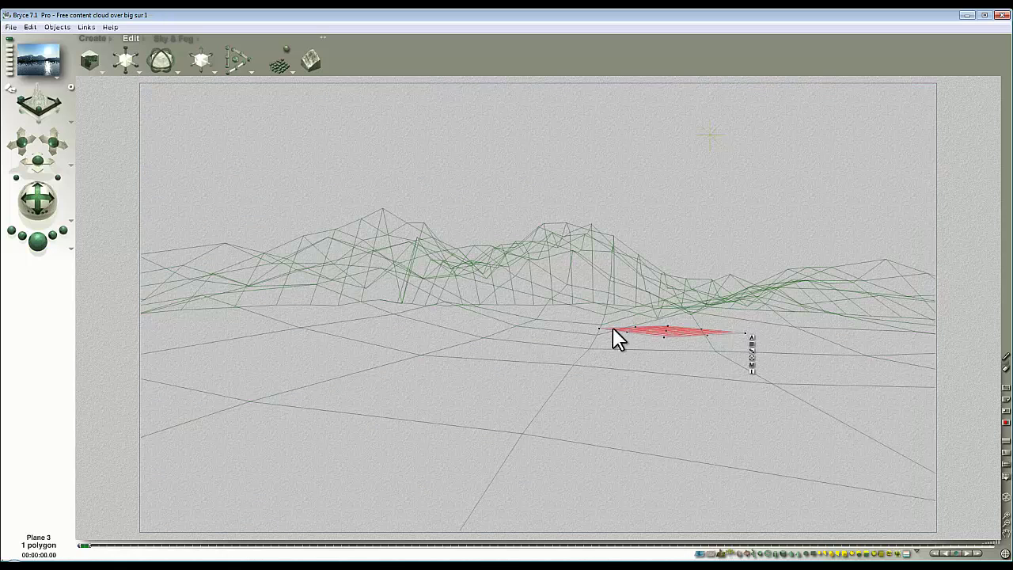
left_click(753, 365)
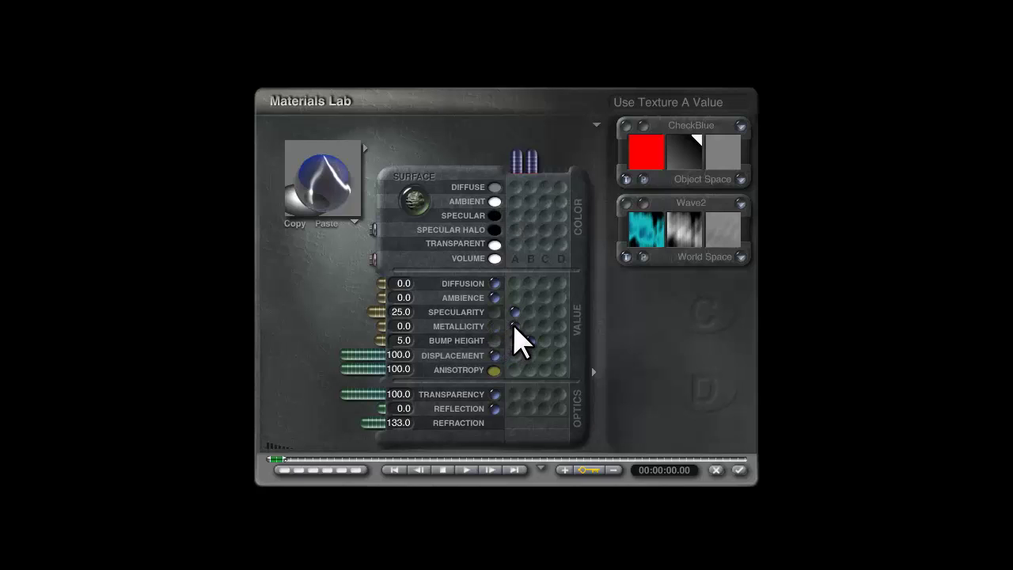
mouse_move(407, 332)
left_mouse_down()
mouse_move(339, 318)
mouse_move(385, 333)
left_mouse_up()
left_click(391, 327)
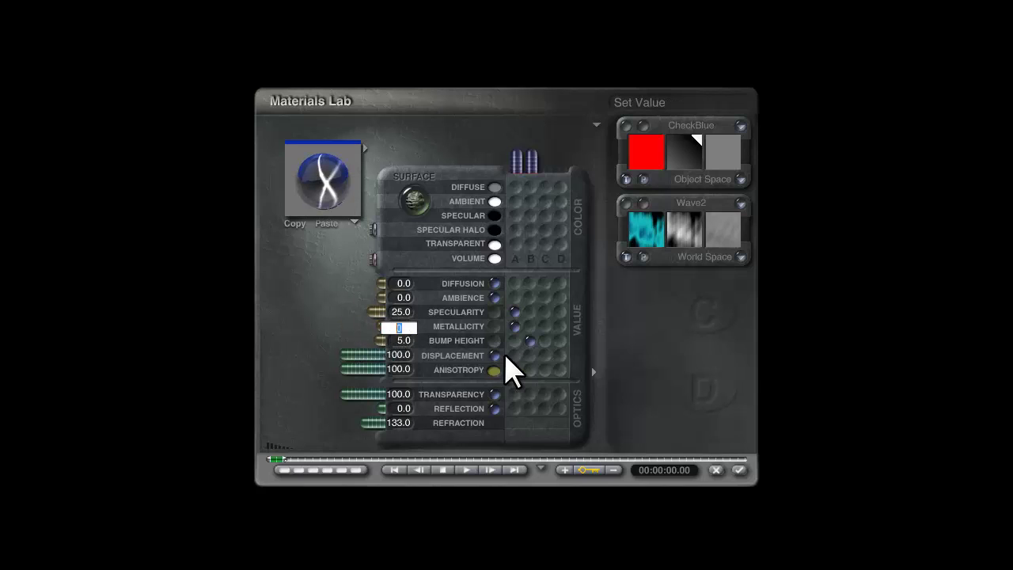
key("Return")
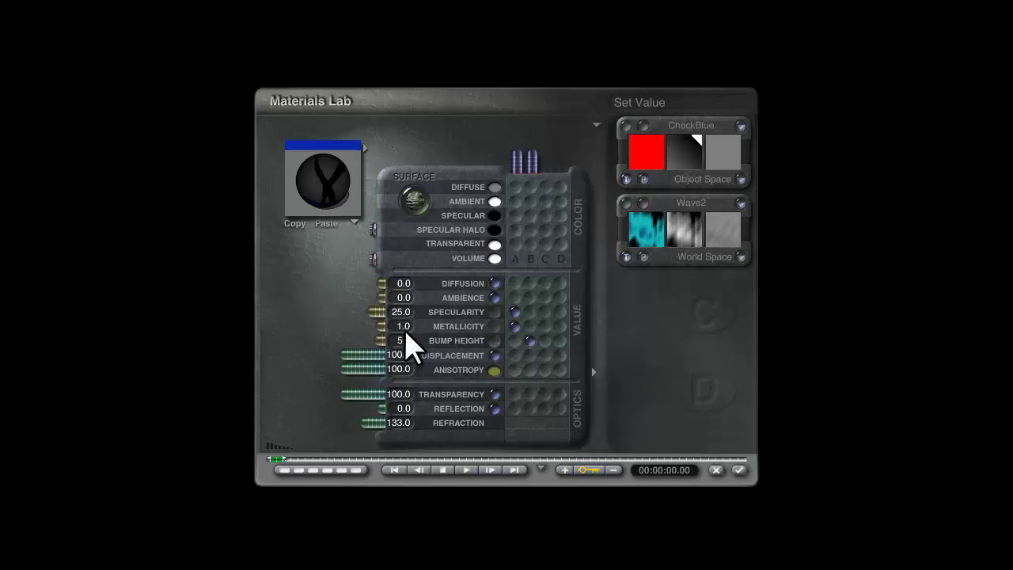
key("shift+Tab")
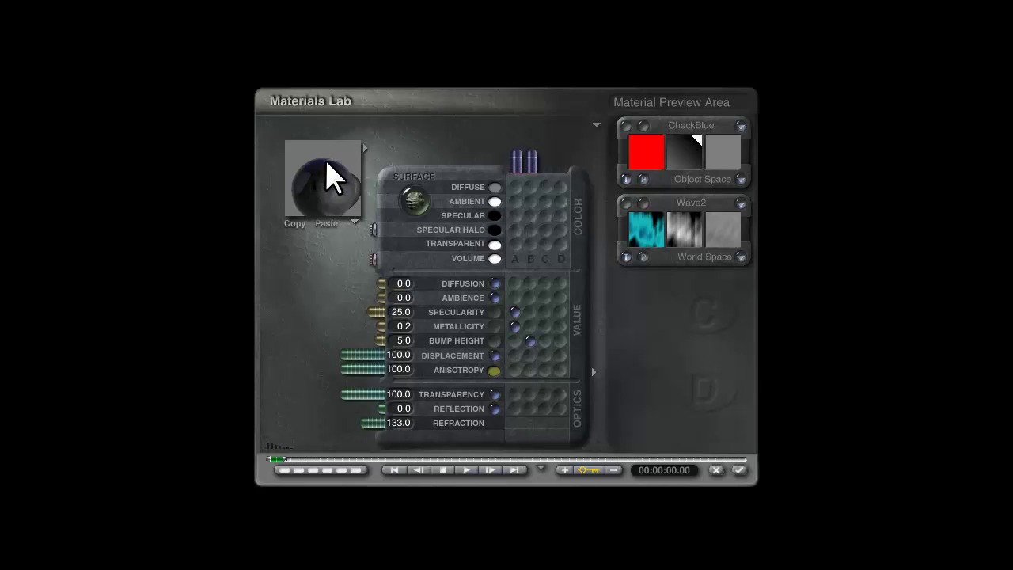
Apply the metallic water material, test-render, then stop and return to the wireframe
left_click(738, 471)
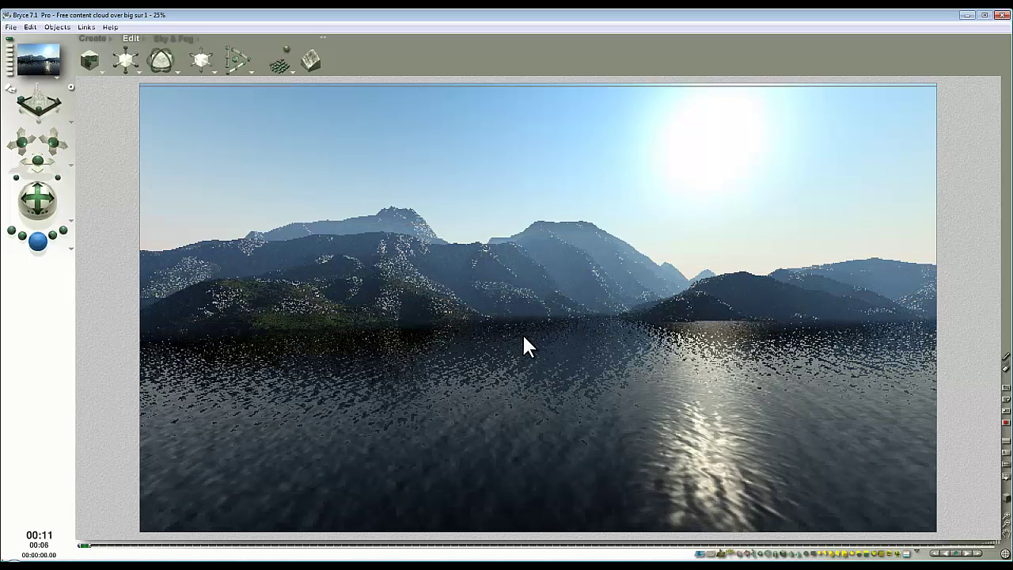
left_click(582, 399)
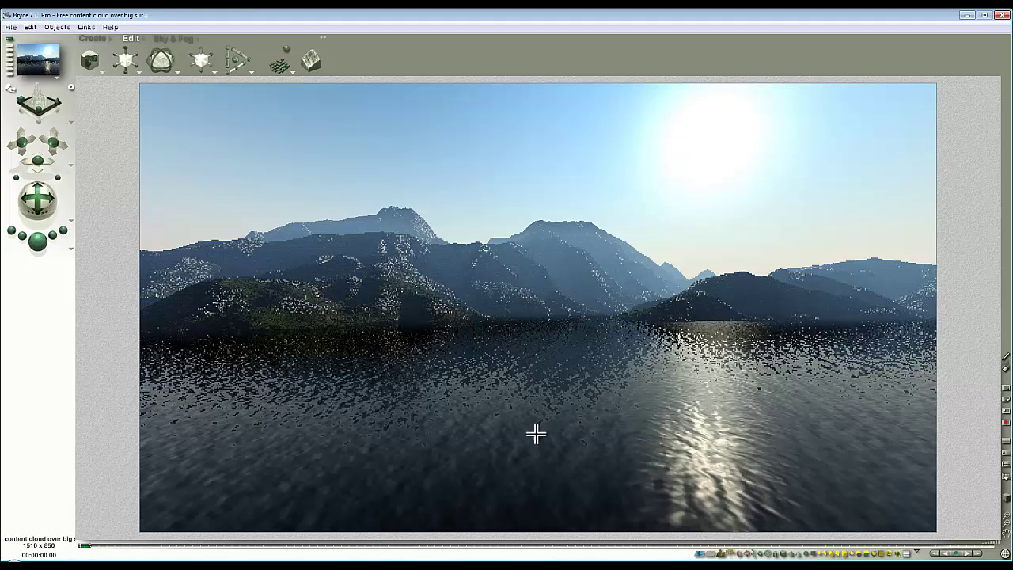
left_click(557, 345)
Raise the water's diffusion to 100, apply, and render the scene
left_click(752, 365)
left_click_drag(372, 296, 334, 222)
left_click_drag(380, 294, 318, 164)
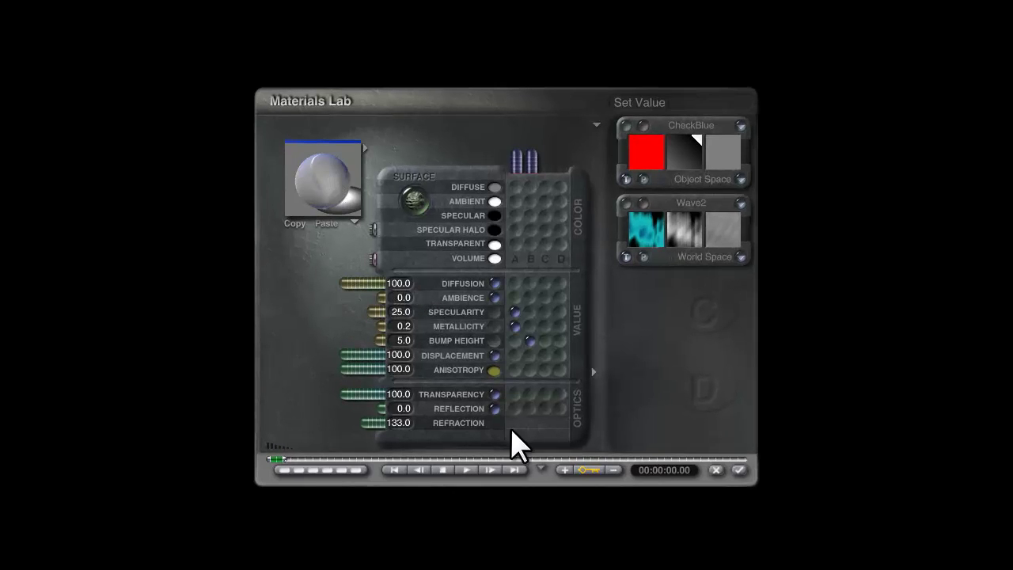
left_click(738, 470)
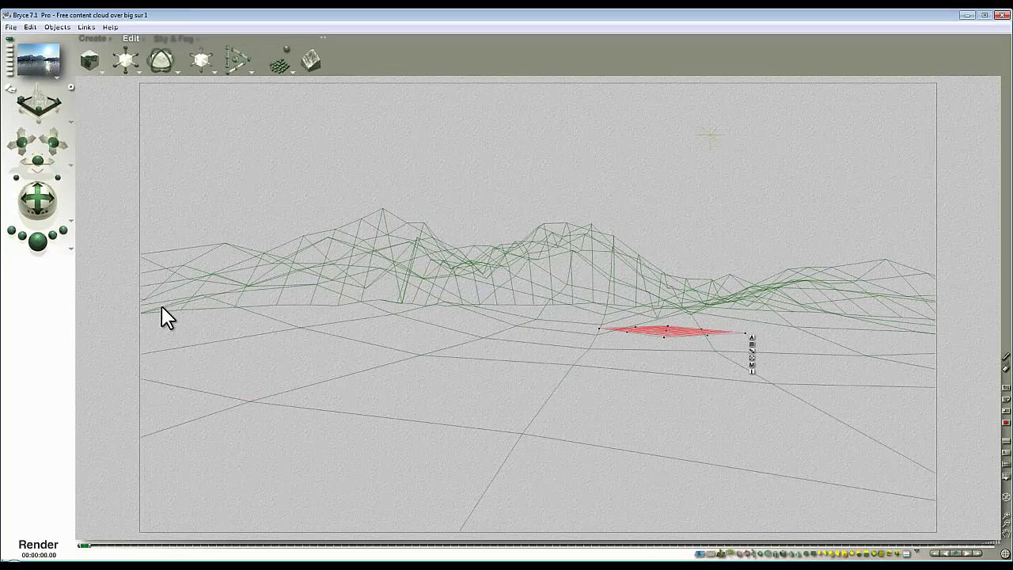
key("ctrl+r")
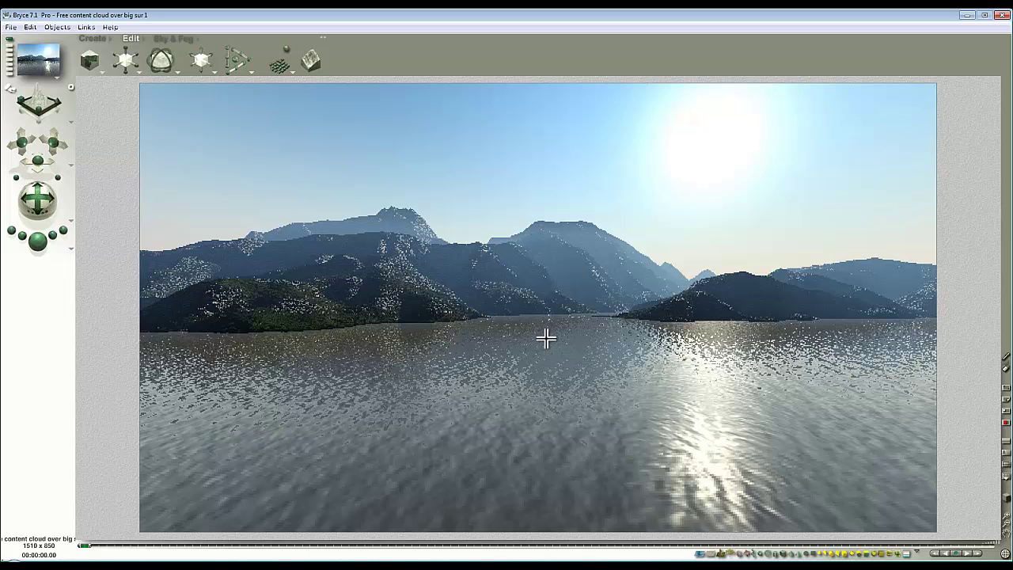
Give the water a bluish diffuse colour through the diffuse colour picker
left_click(496, 356)
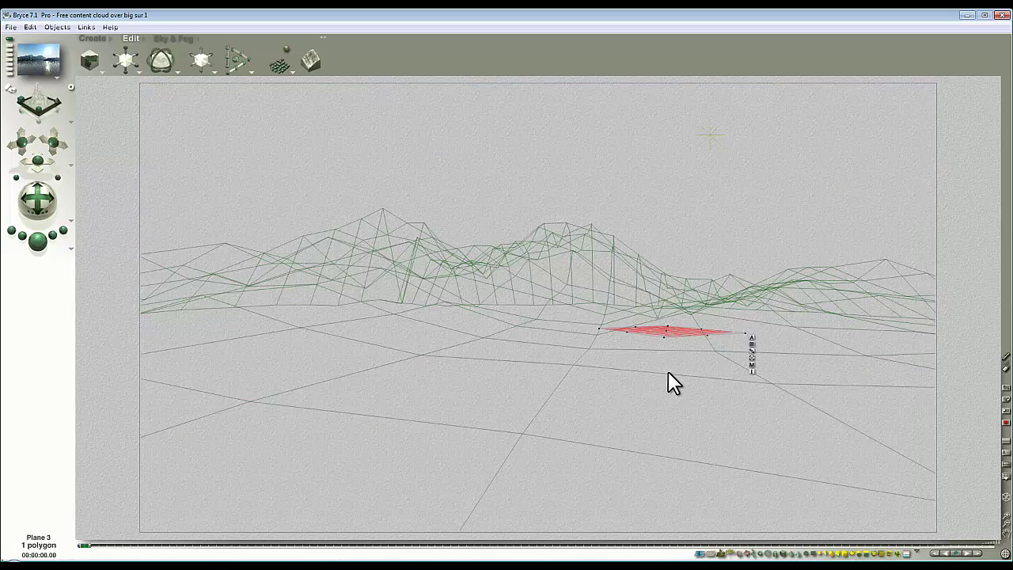
left_click(748, 362)
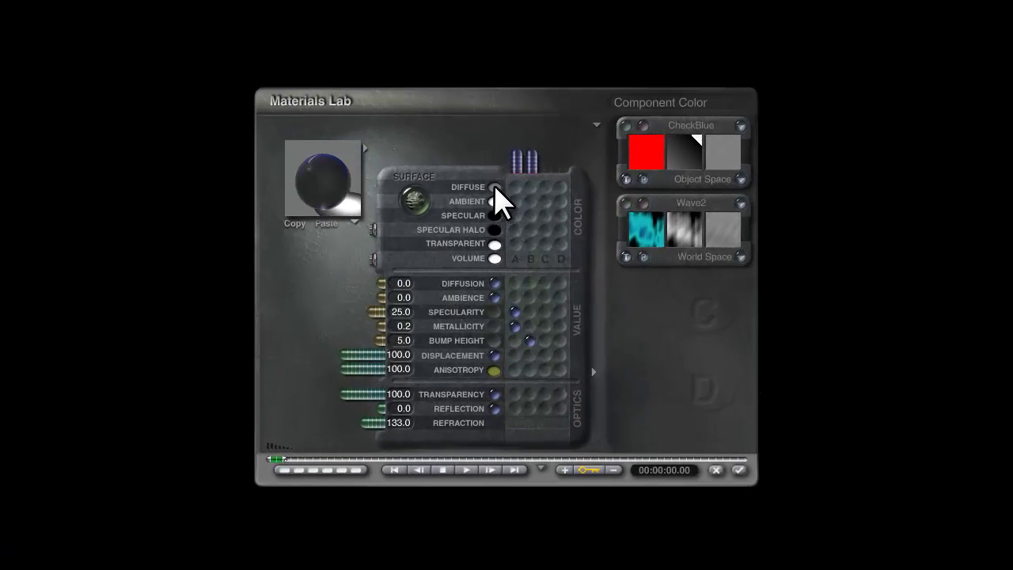
left_click(343, 183)
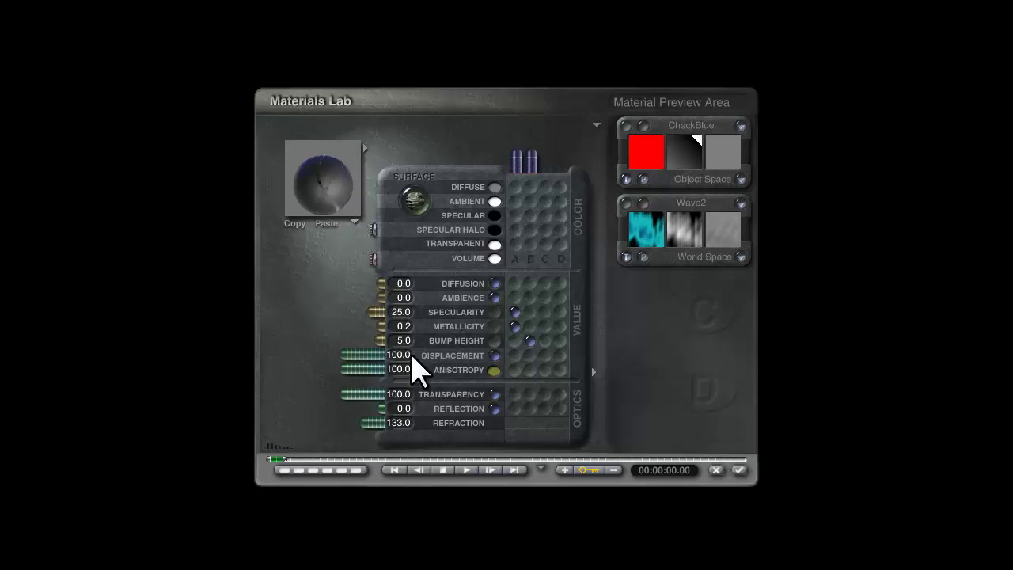
left_click(303, 199)
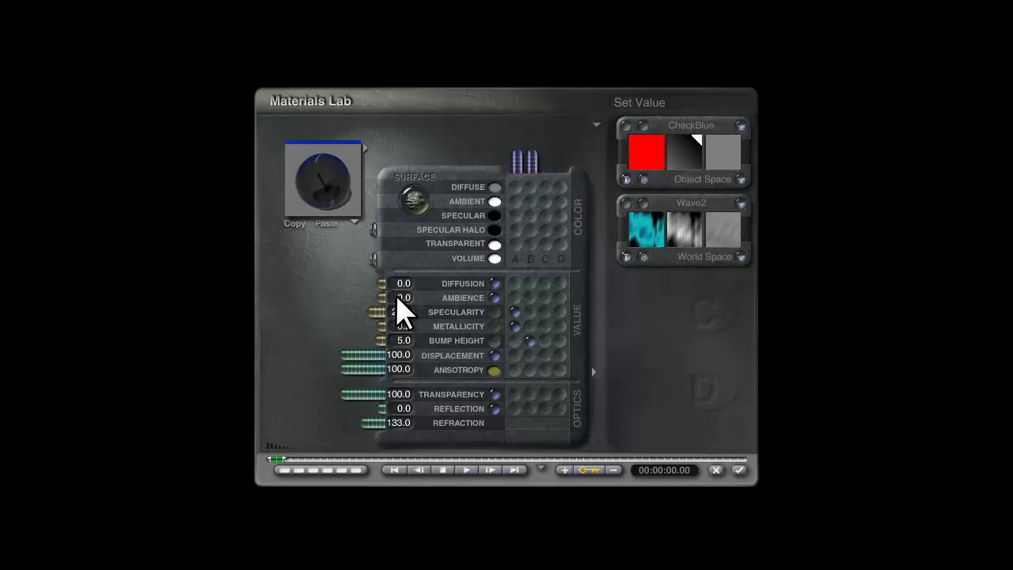
left_click(497, 188)
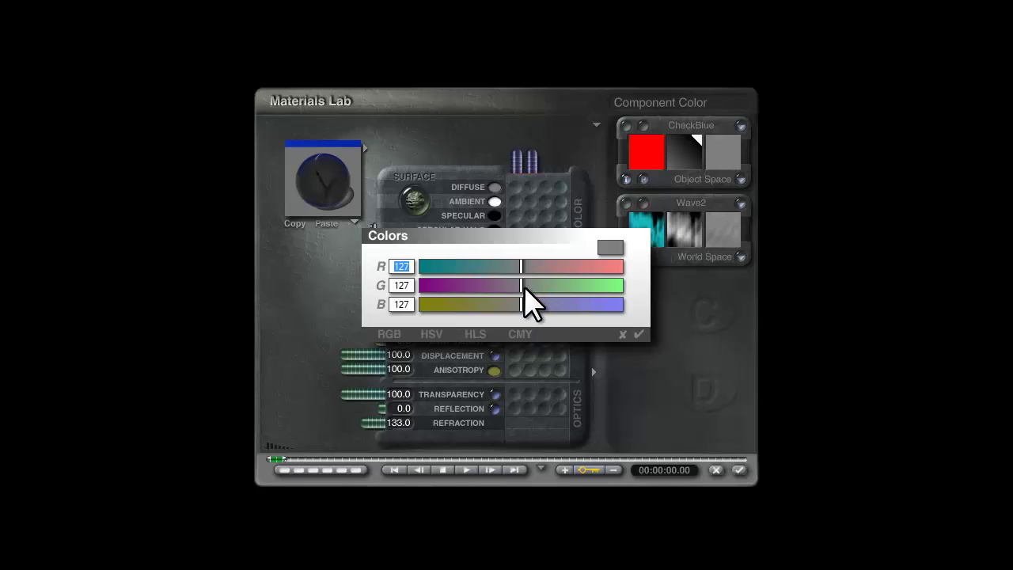
type("87")
left_click(545, 304)
left_click(638, 334)
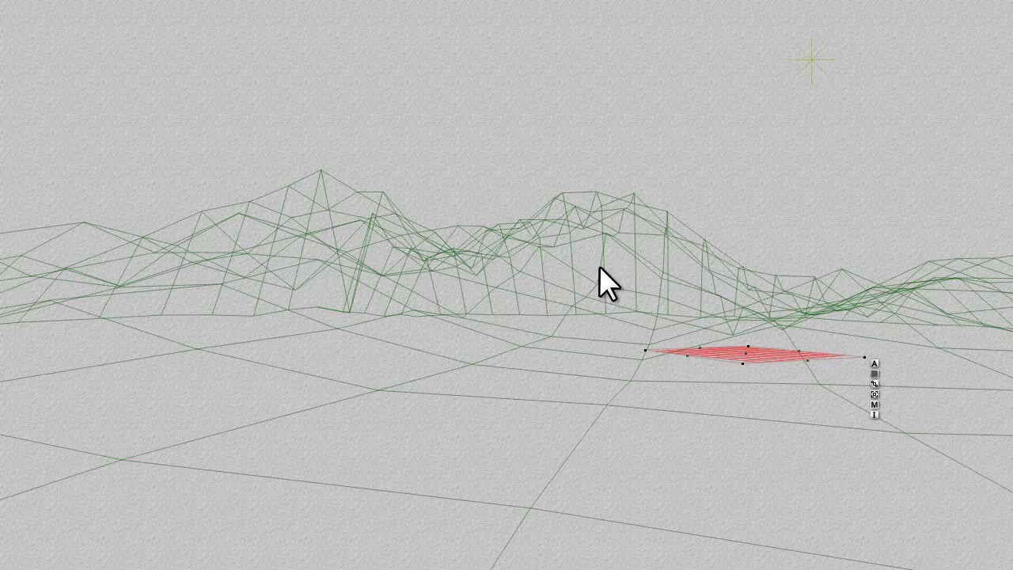
Slightly reduce the blue in the water's diffuse colour, apply, and render
left_click(875, 400)
left_click(495, 188)
left_click_drag(529, 302, 528, 285)
left_click(637, 334)
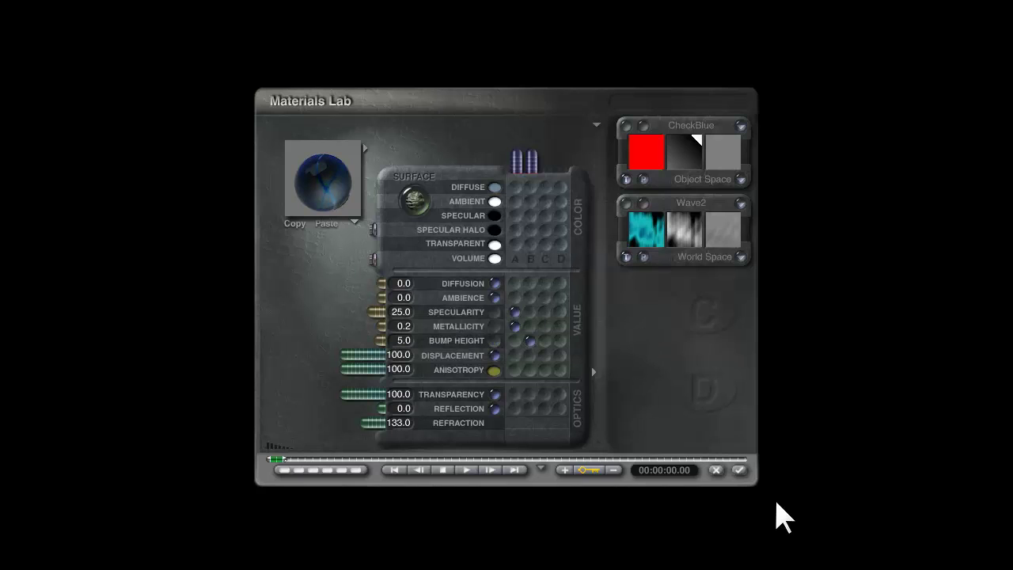
left_click(738, 470)
key("ctrl+r")
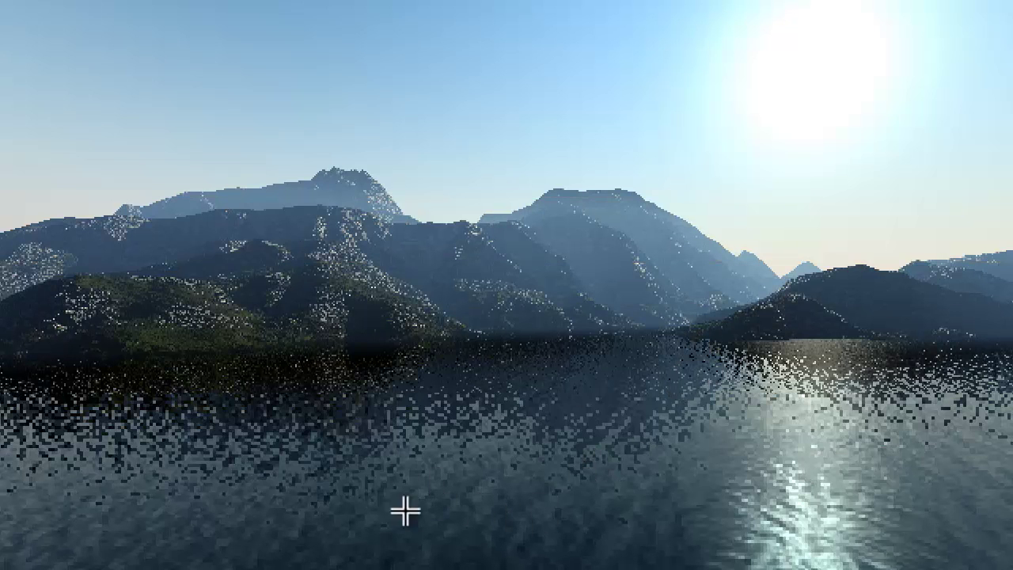
Colour the plane with Wave2, with transparency, specularity, displacement and anisotropy 0 and diffusion 100
left_click(558, 490)
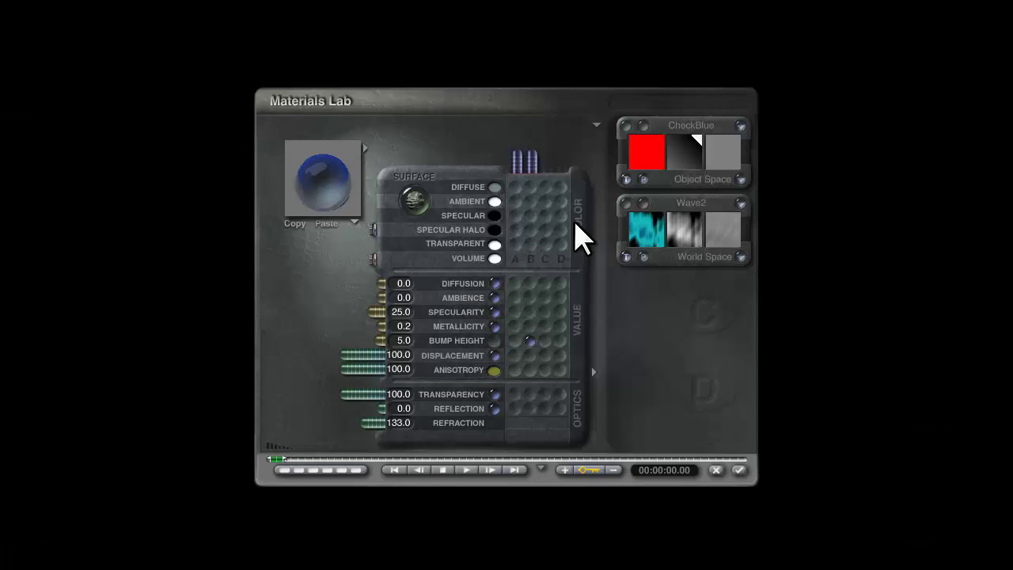
left_click(530, 188)
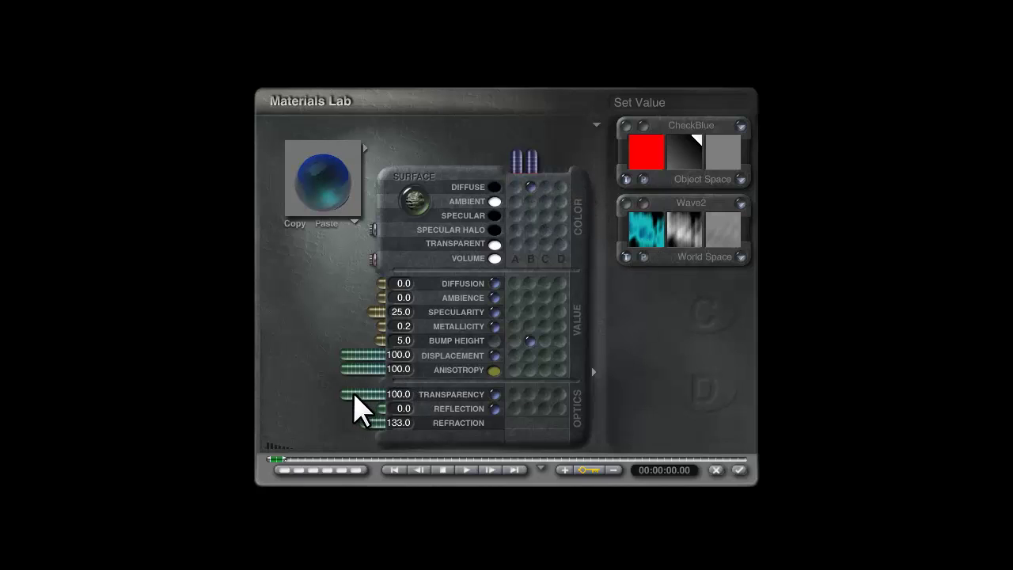
left_click_drag(355, 393, 458, 411)
left_click_drag(398, 281, 287, 305)
left_click_drag(355, 312, 405, 308)
left_click_drag(338, 356, 488, 366)
left_click_drag(356, 369, 411, 376)
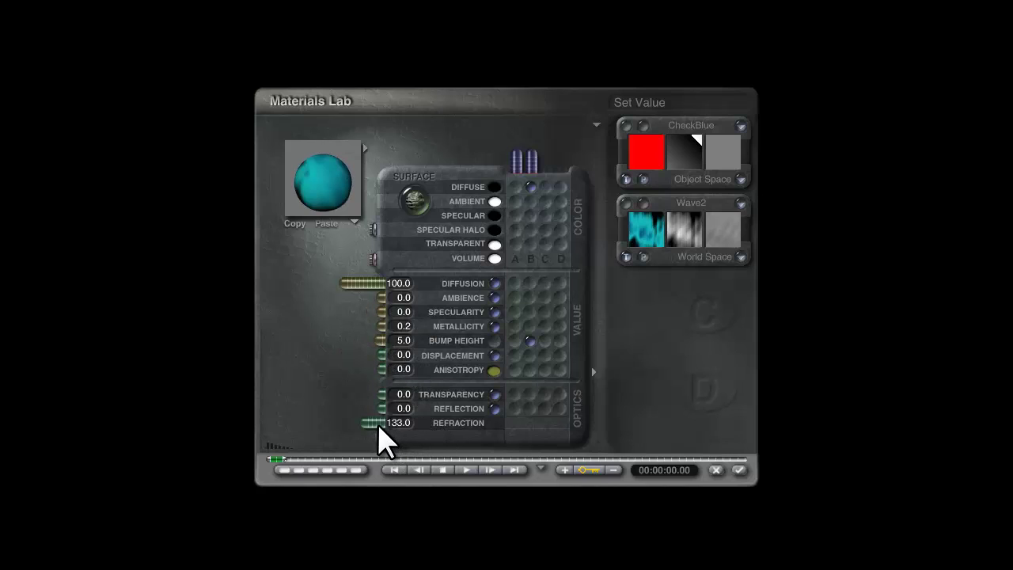
Set refraction to 100, check the texture's scale settings, and accept the material
left_click(399, 423)
type("100")
key("Return")
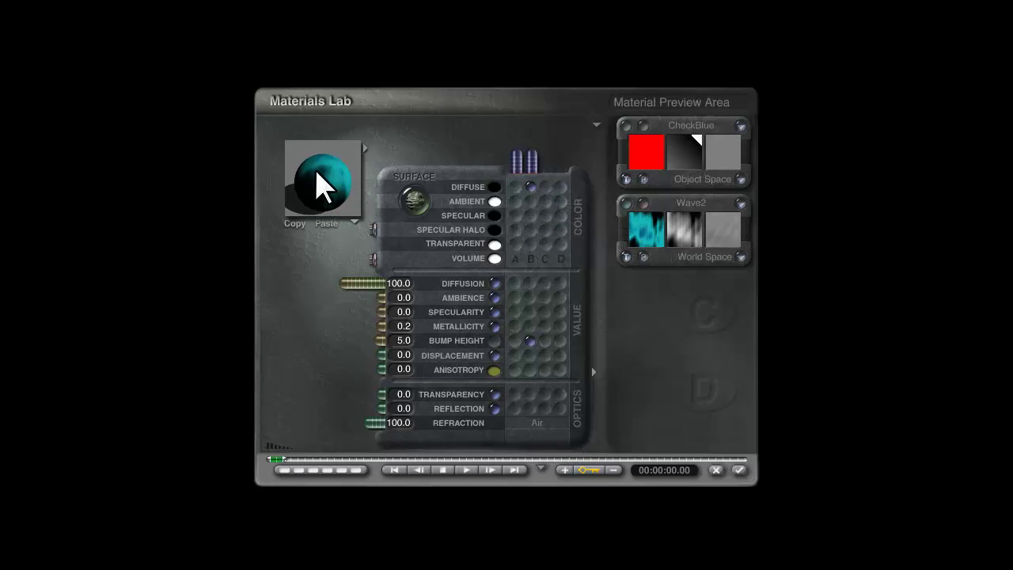
left_click(653, 234)
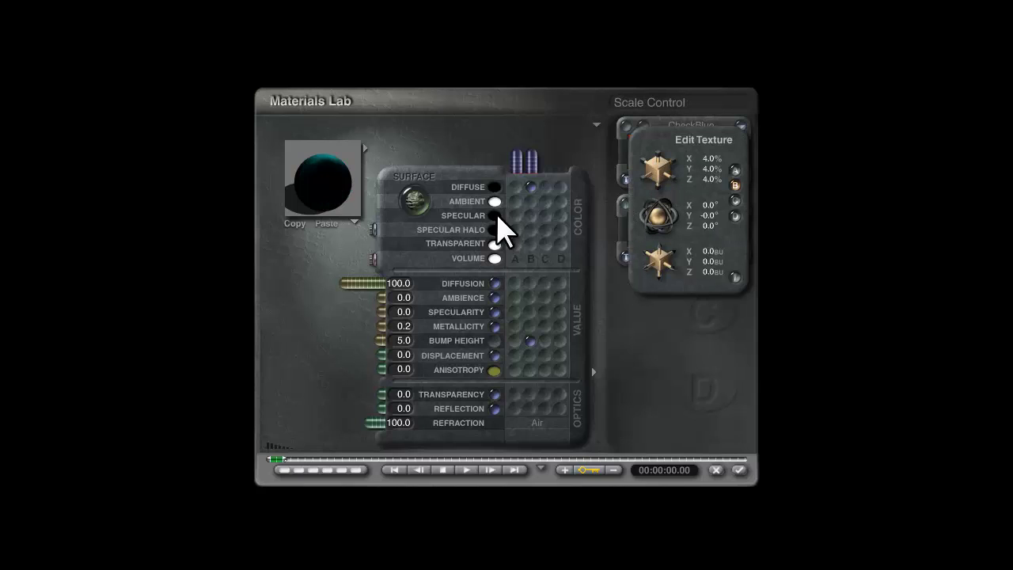
left_click(735, 277)
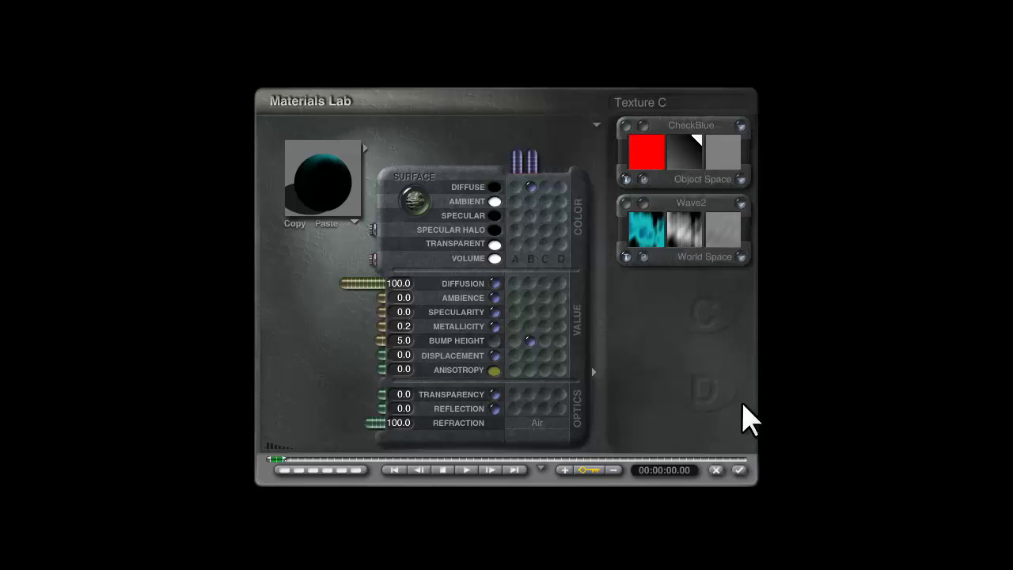
left_click(738, 469)
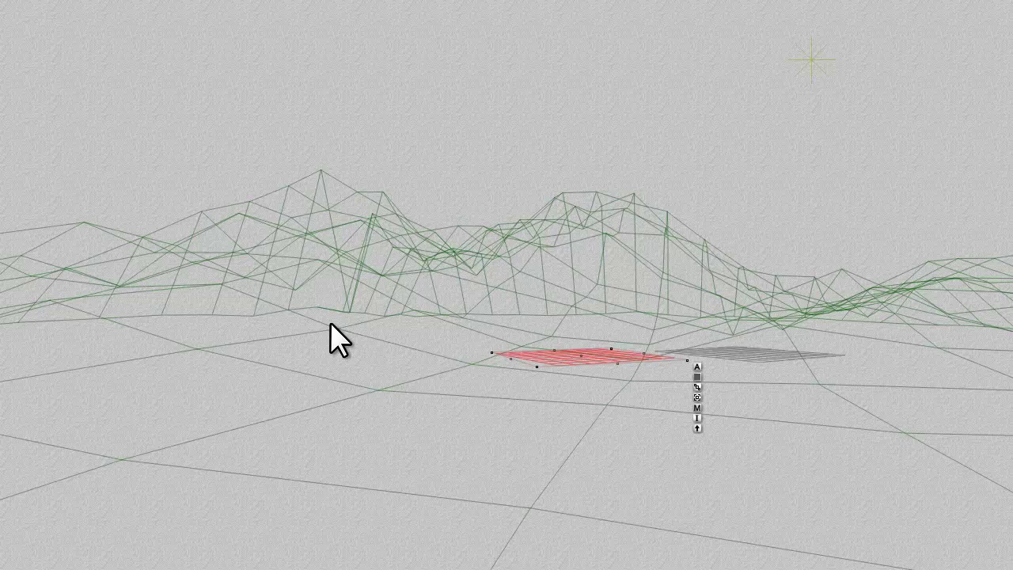
Start a render, then scale the lower plane's Wave2 texture down to 2%
key("ctrl+r")
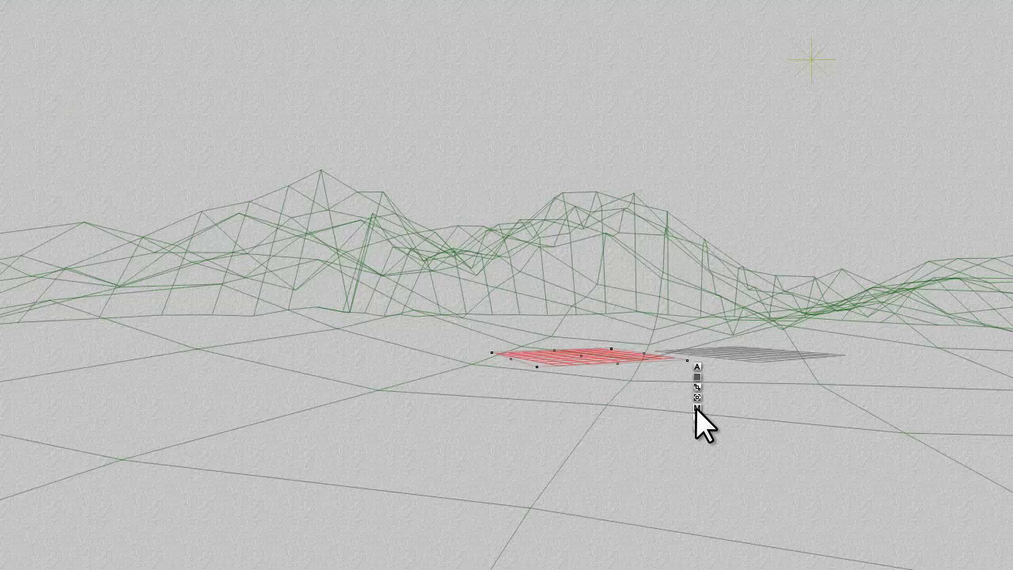
left_click(696, 406)
left_click(626, 202)
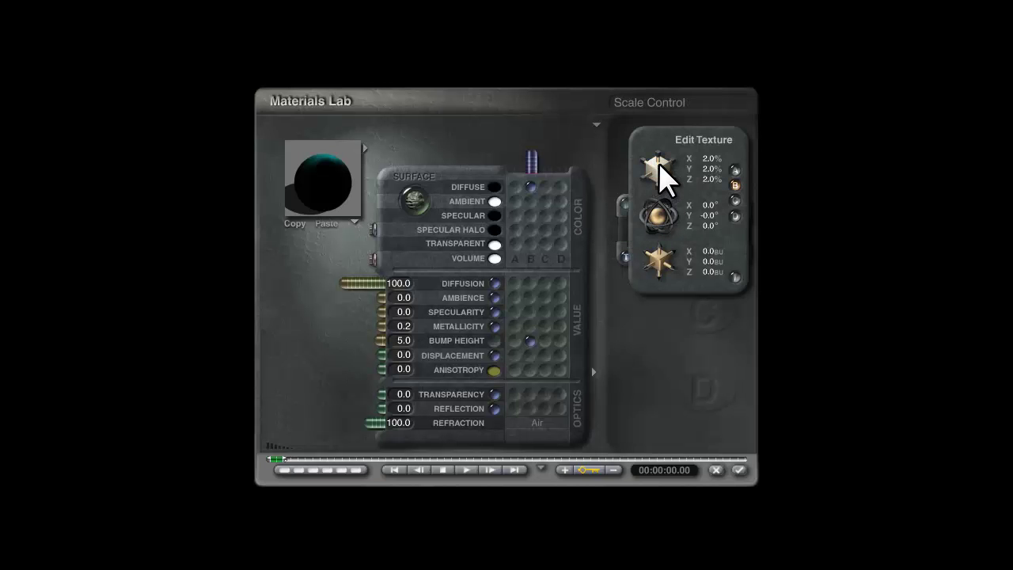
left_click(740, 470)
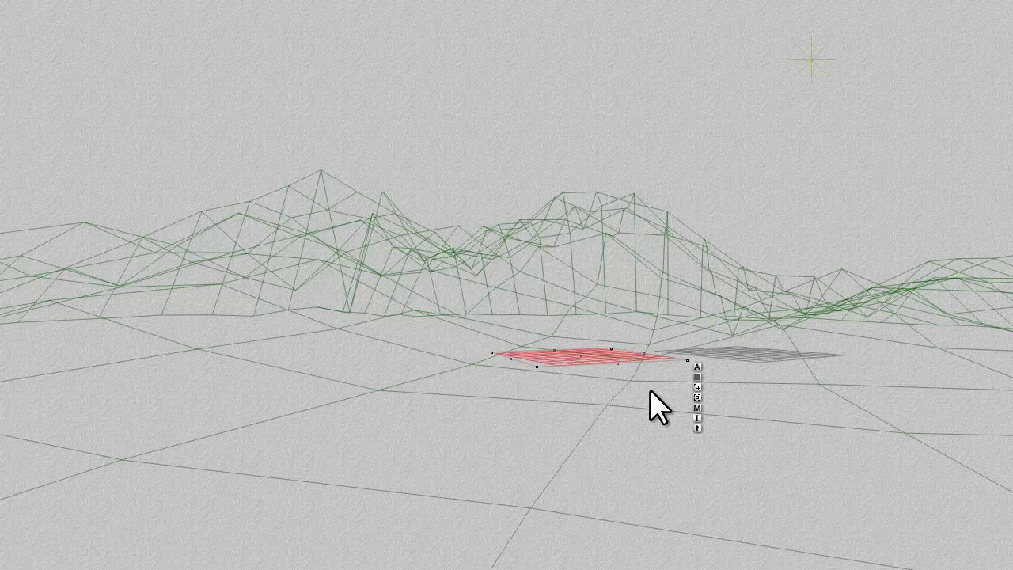
Select Plane 1, the water plane, and inspect its material
right_click(726, 348)
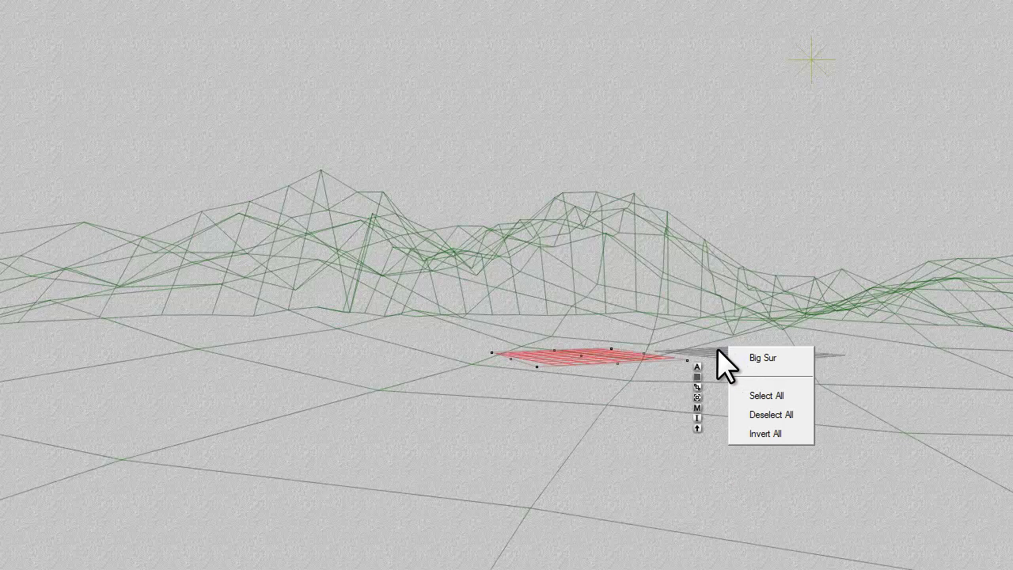
right_click(718, 360)
left_click(744, 358)
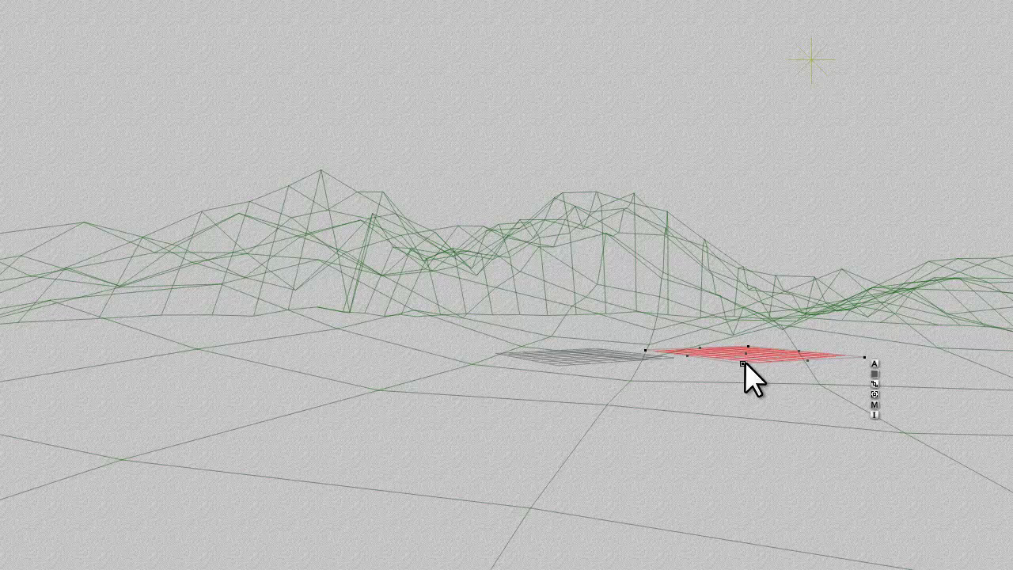
left_click(874, 405)
mouse_move(683, 190)
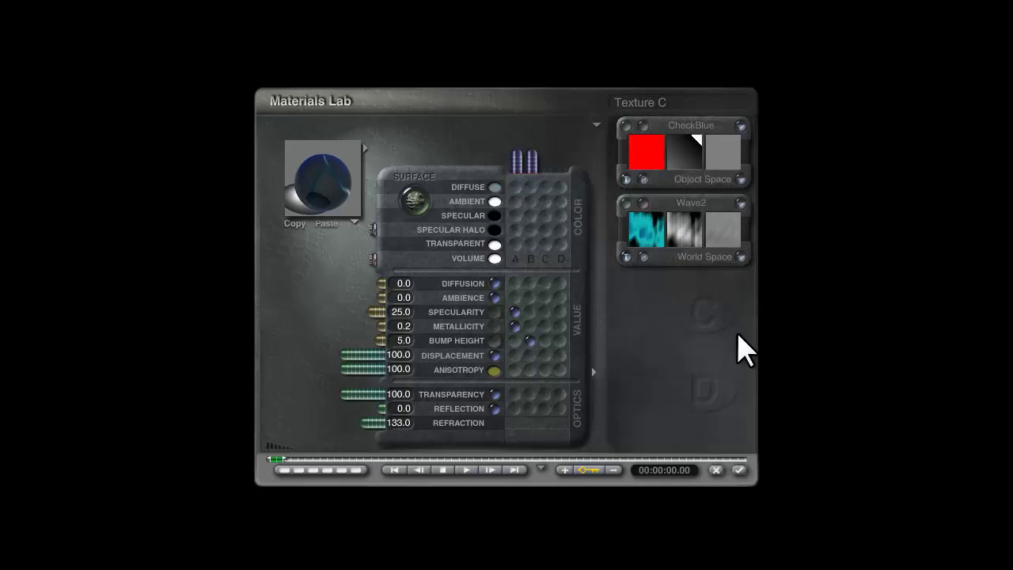
left_click(738, 470)
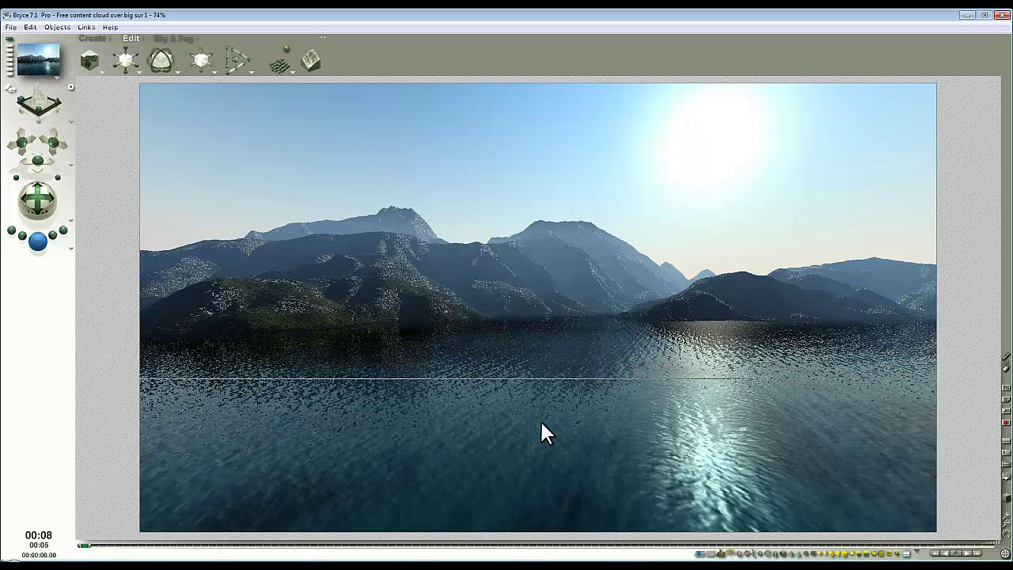
left_click(53, 142)
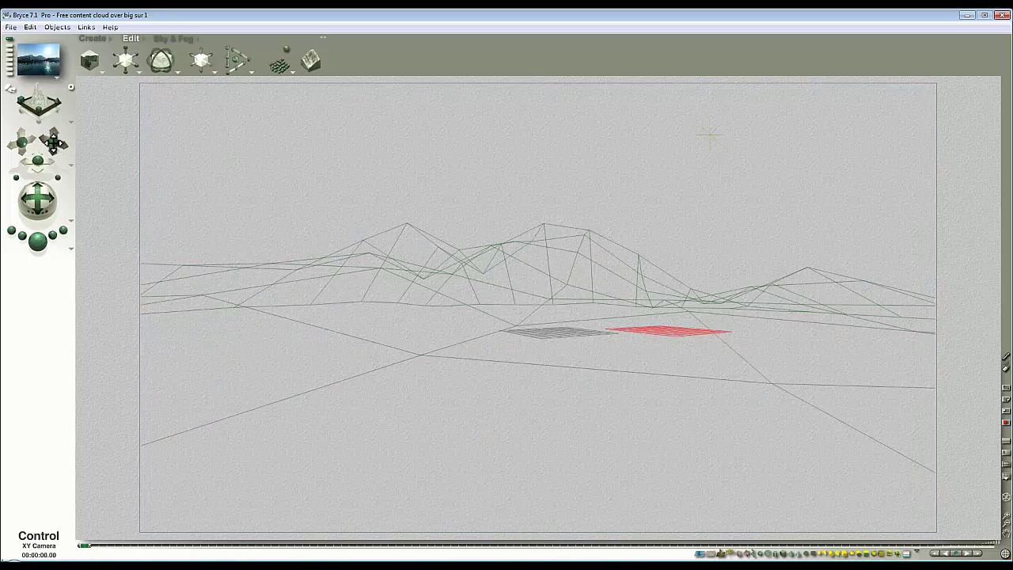
mouse_move(53, 142)
left_mouse_down()
mouse_move(68, 192)
mouse_move(38, 207)
left_mouse_up()
key("ctrl+r")
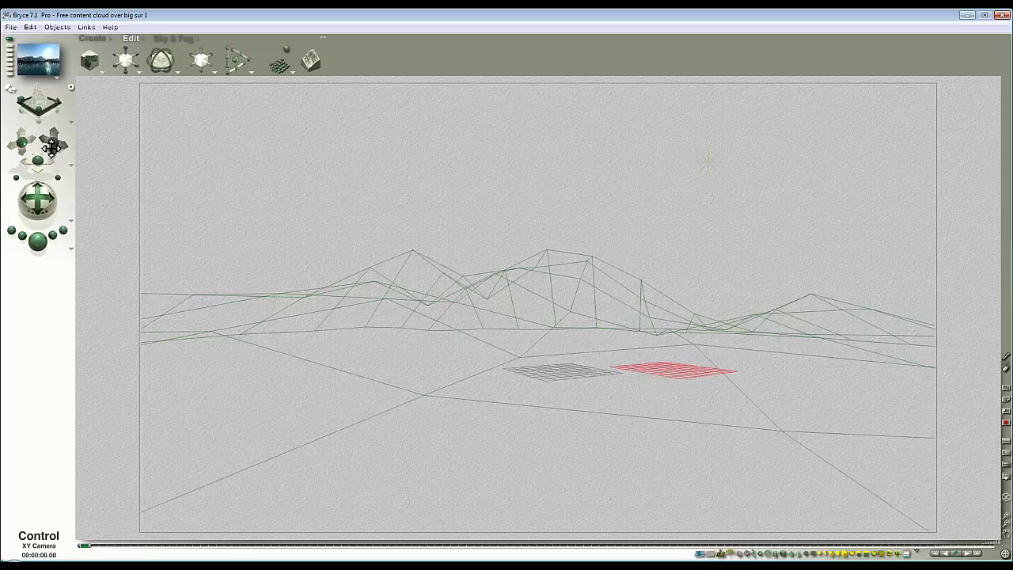
left_click_drag(51, 143, 53, 147)
left_click_drag(38, 198, 40, 222)
left_click(38, 242)
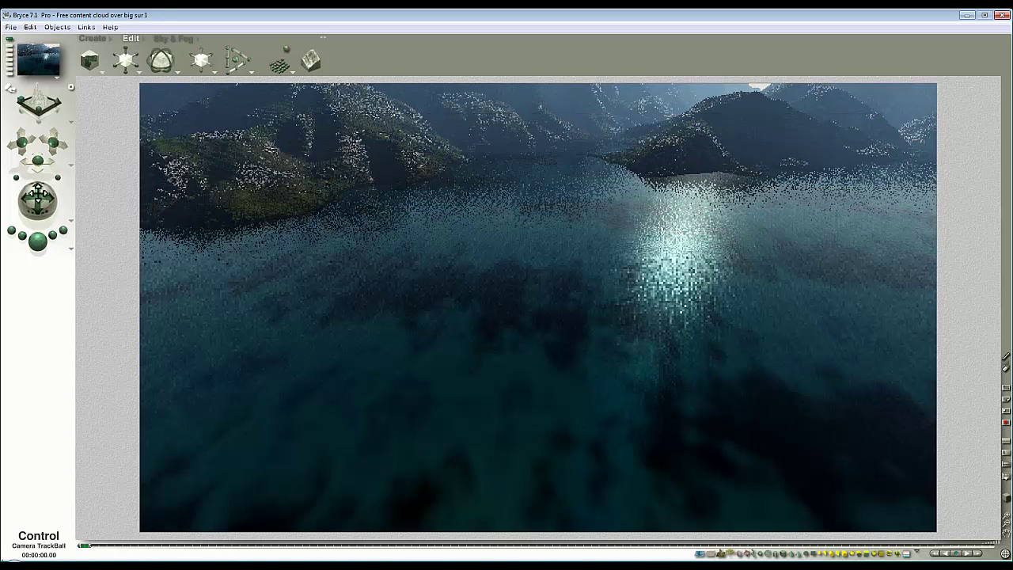
left_click_drag(37, 198, 38, 214)
key("ctrl+r")
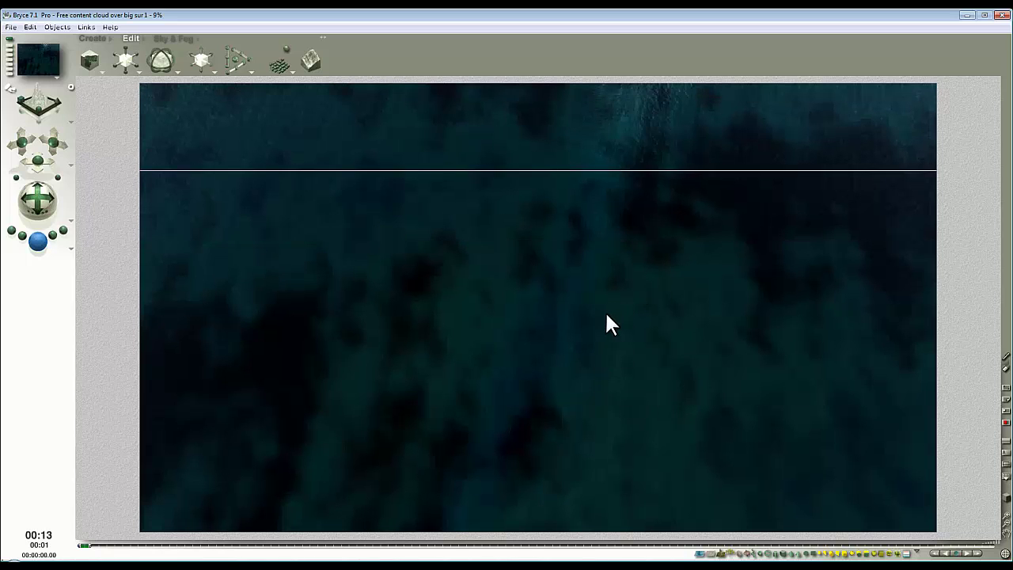
left_click_drag(44, 207, 43, 225)
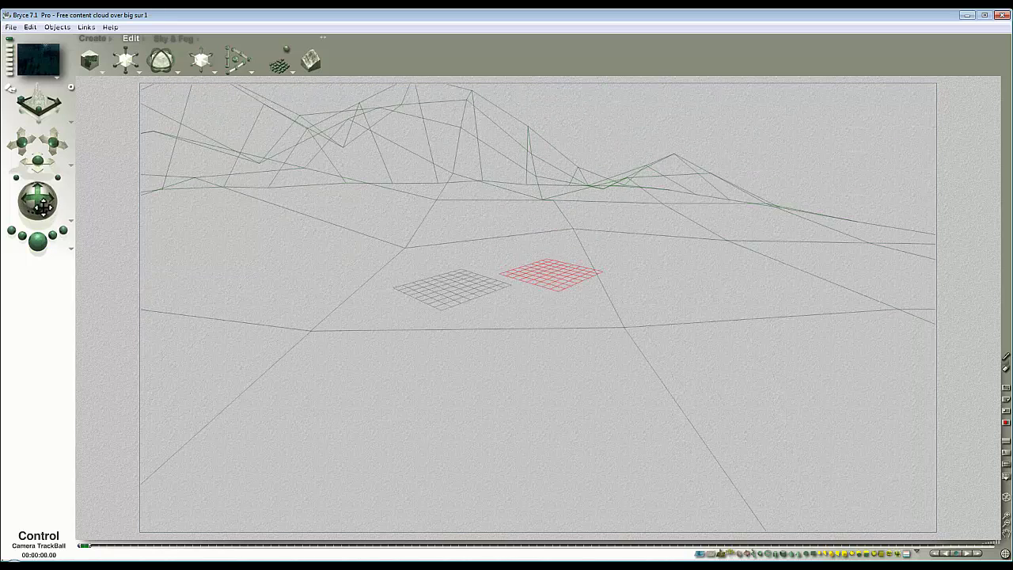
left_click(35, 238)
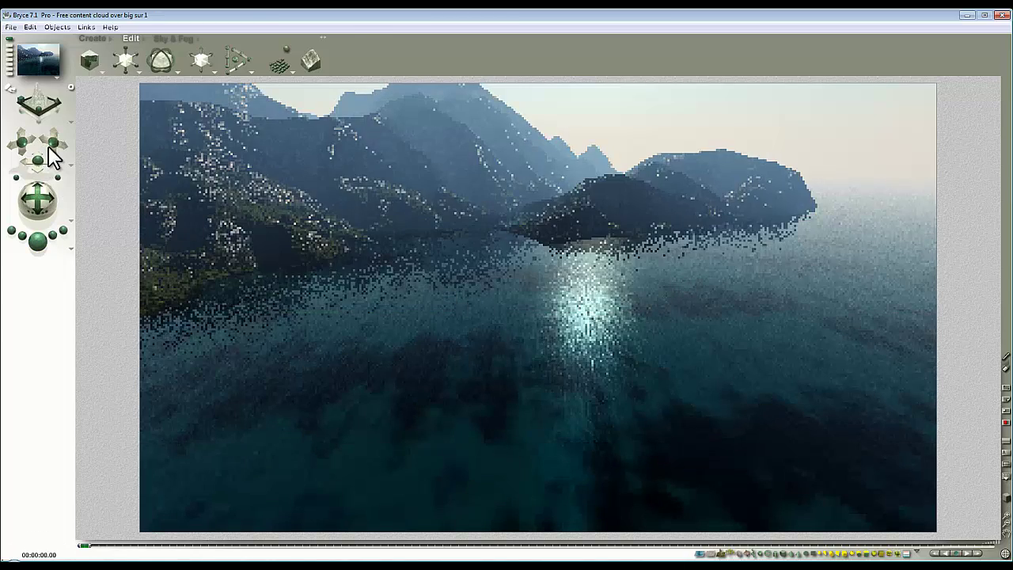
left_click_drag(49, 154, 63, 145)
left_click_drag(52, 189, 55, 198)
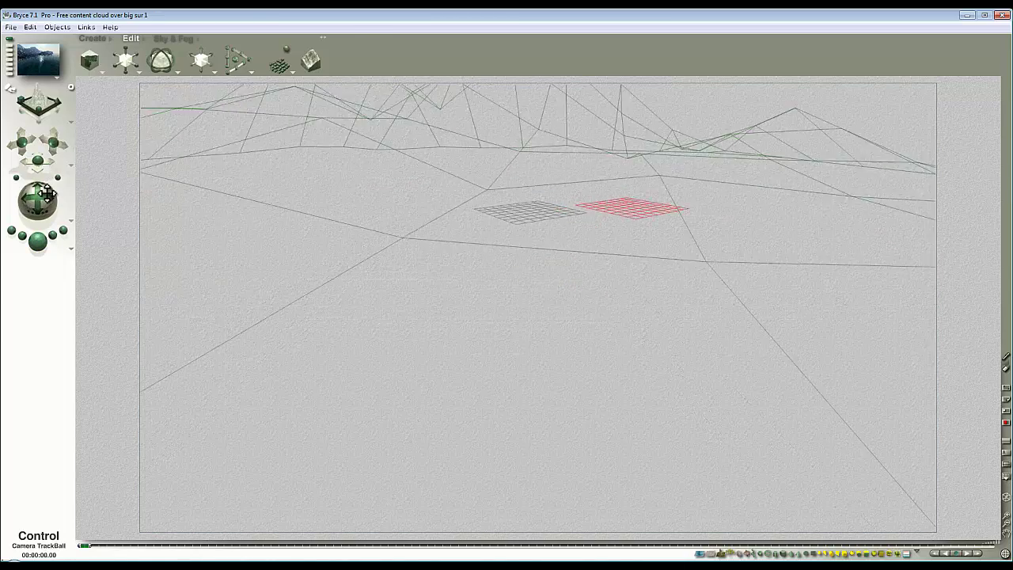
left_click(37, 241)
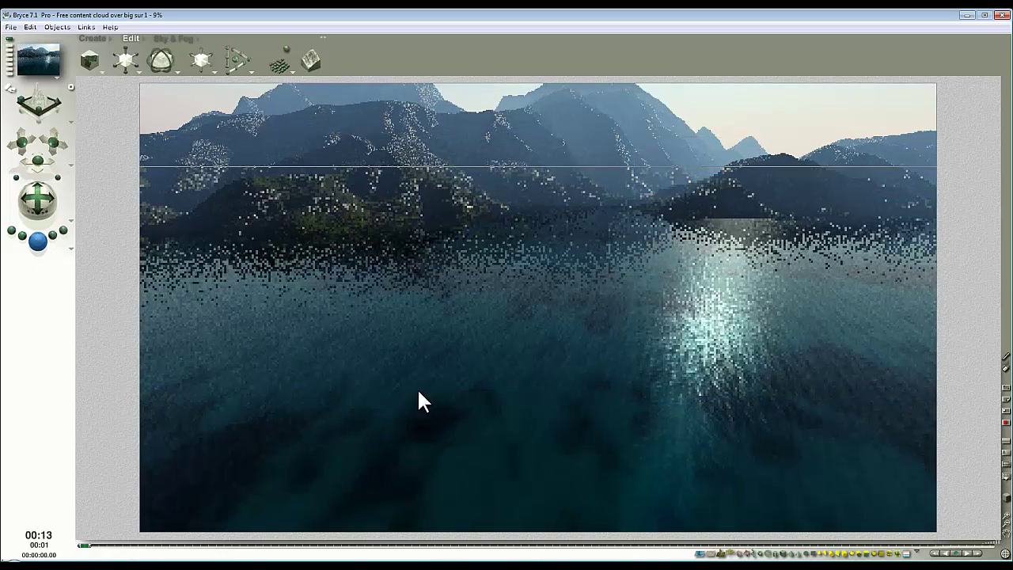
left_click(645, 277)
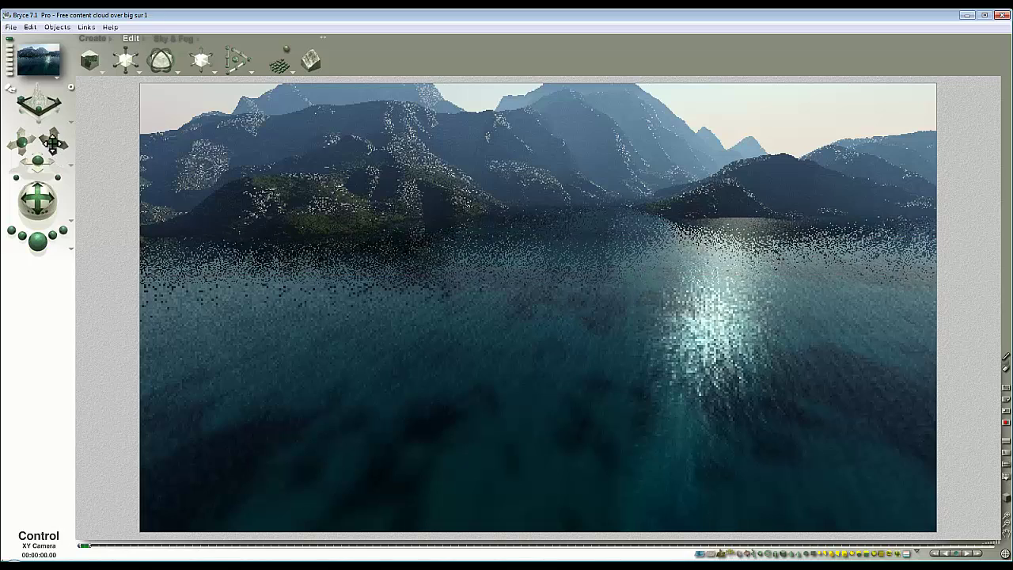
left_click_drag(51, 142, 48, 154)
left_click_drag(40, 194, 45, 208)
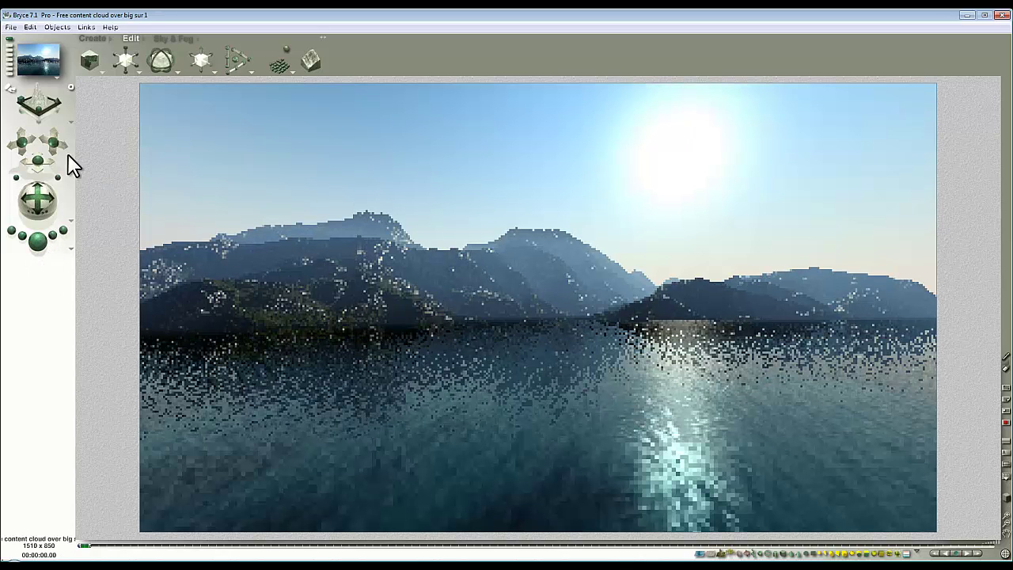
Drag the Camera TrackBall to lower the camera and swing it toward the lake
left_click_drag(37, 198, 45, 243)
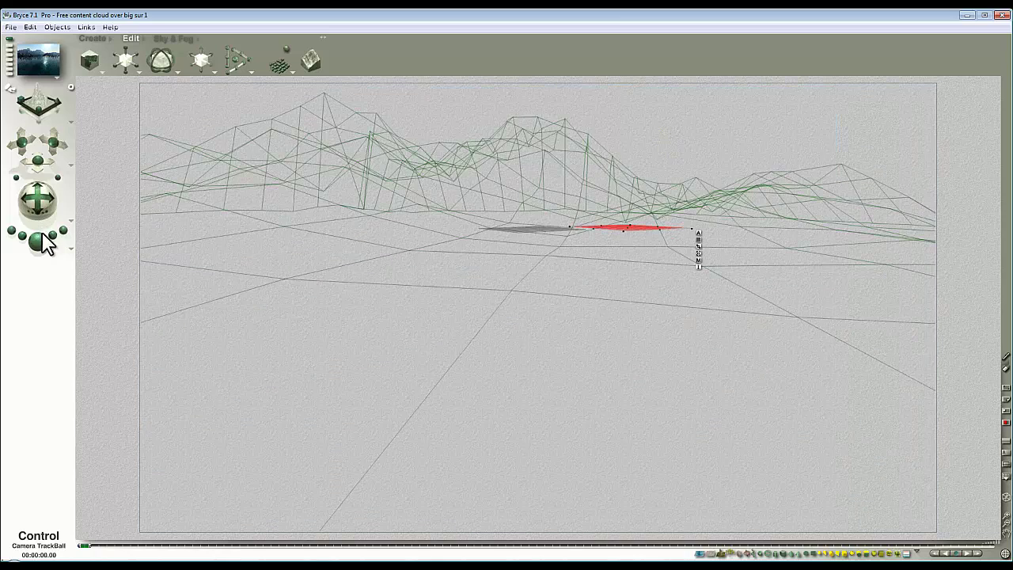